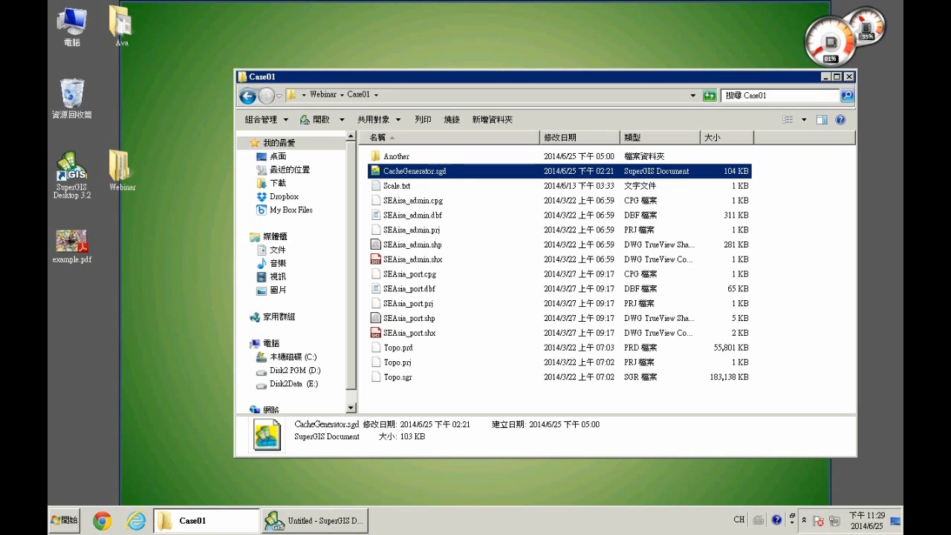
# - Launch SuperGIS Desktop 3.2 and open the Case02_Workflow01 folder inside Webinar in the file manager
pyautogui.doubleClick(74, 178)
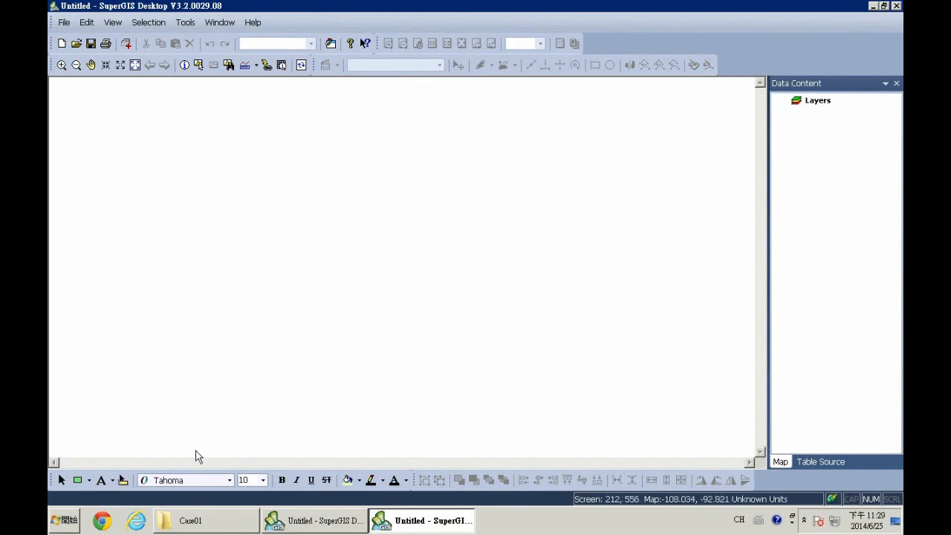
pyautogui.click(229, 524)
pyautogui.click(496, 410)
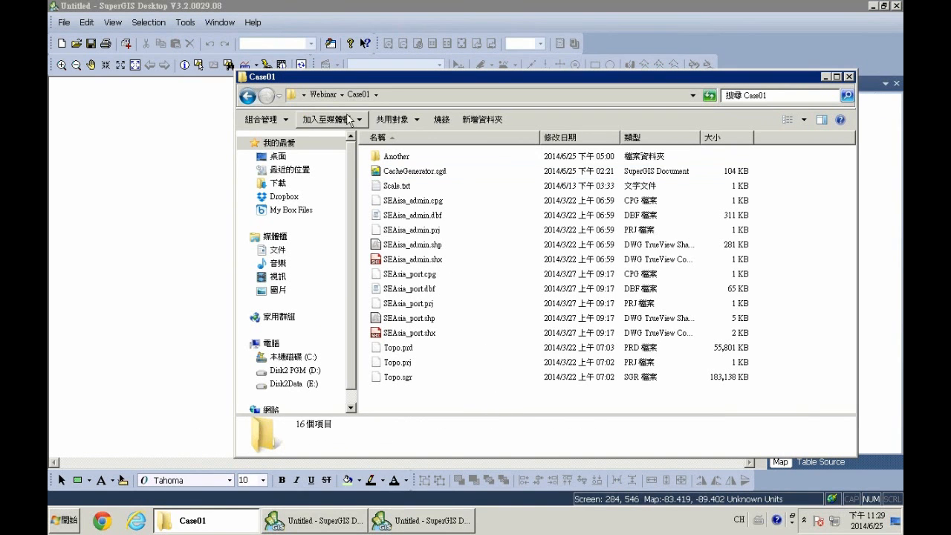
pyautogui.click(323, 95)
pyautogui.doubleClick(433, 186)
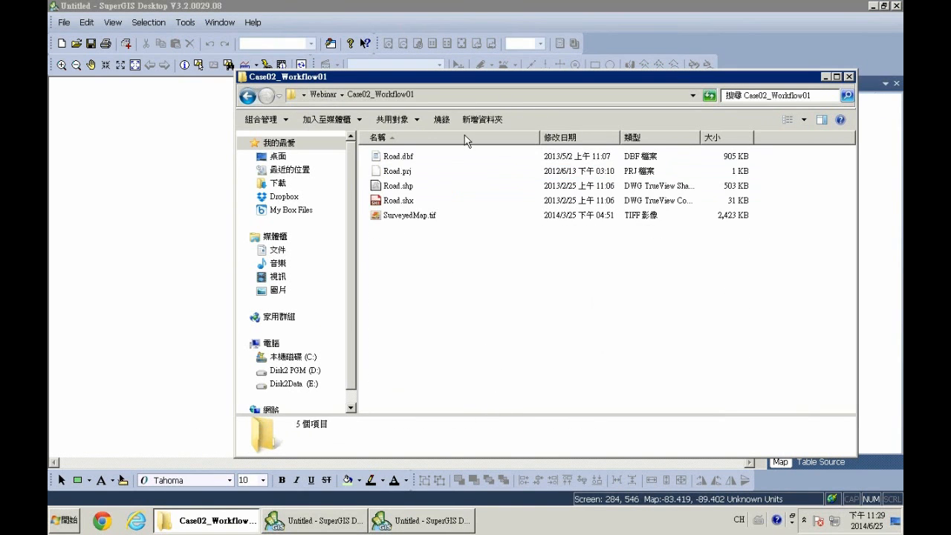
# - Add SurveyedMap.tif from the Case02_Workflow01 folder to the empty SuperGIS map as a layer
pyautogui.click(443, 11)
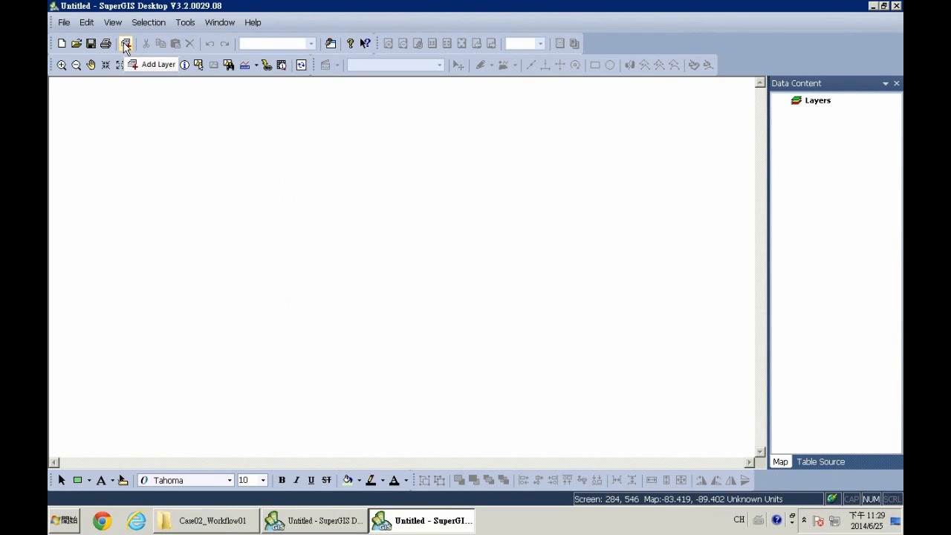
pyautogui.click(228, 523)
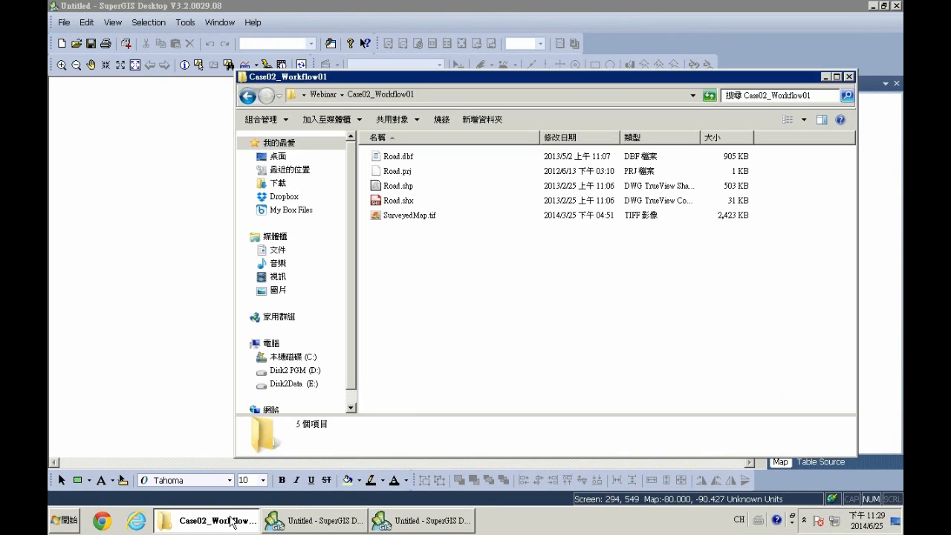
pyautogui.click(401, 218)
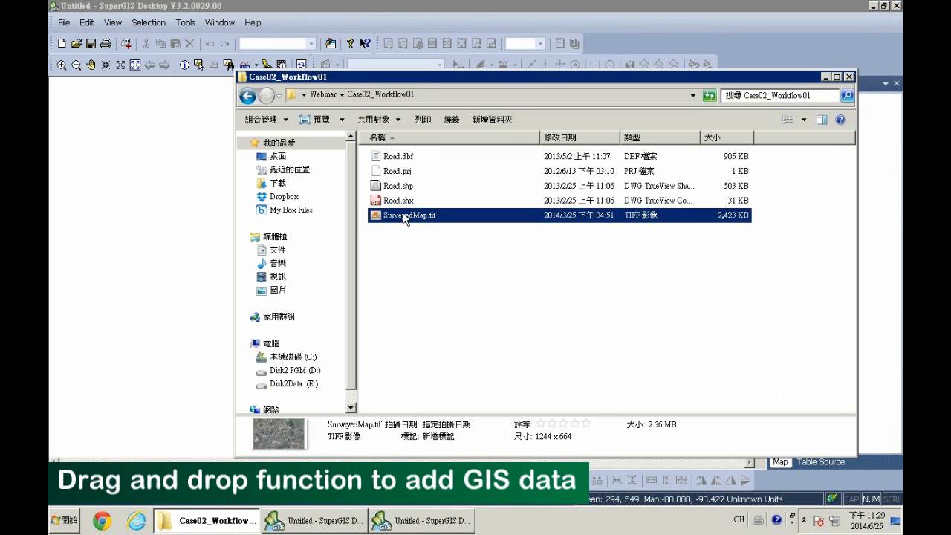
pyautogui.moveTo(405, 220); pyautogui.dragTo(189, 265)
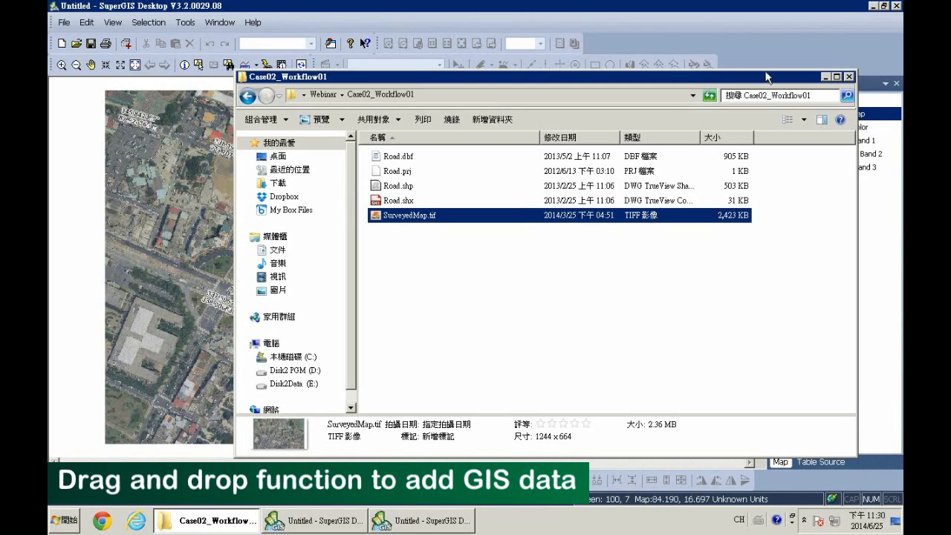
pyautogui.click(825, 76)
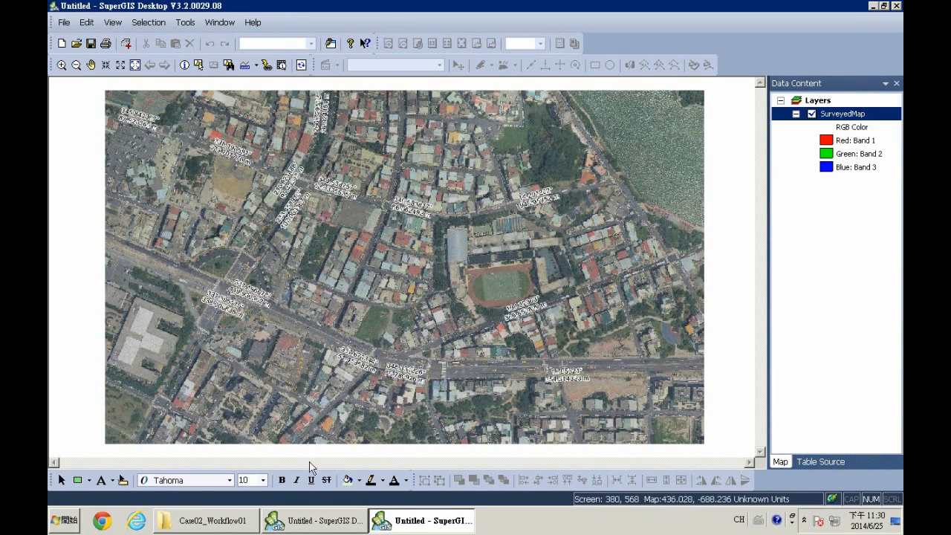
# - Add the Road.shp shapefile from the Case02_Workflow01 folder to the map as the reference layer
pyautogui.click(228, 524)
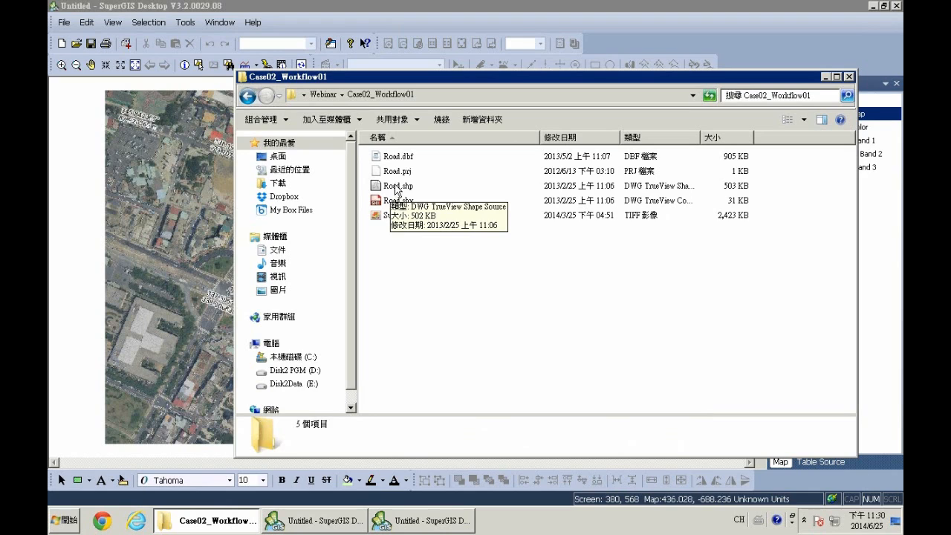
pyautogui.click(416, 186)
pyautogui.moveTo(394, 190); pyautogui.dragTo(188, 177)
pyautogui.moveTo(104, 255); pyautogui.dragTo(102, 265)
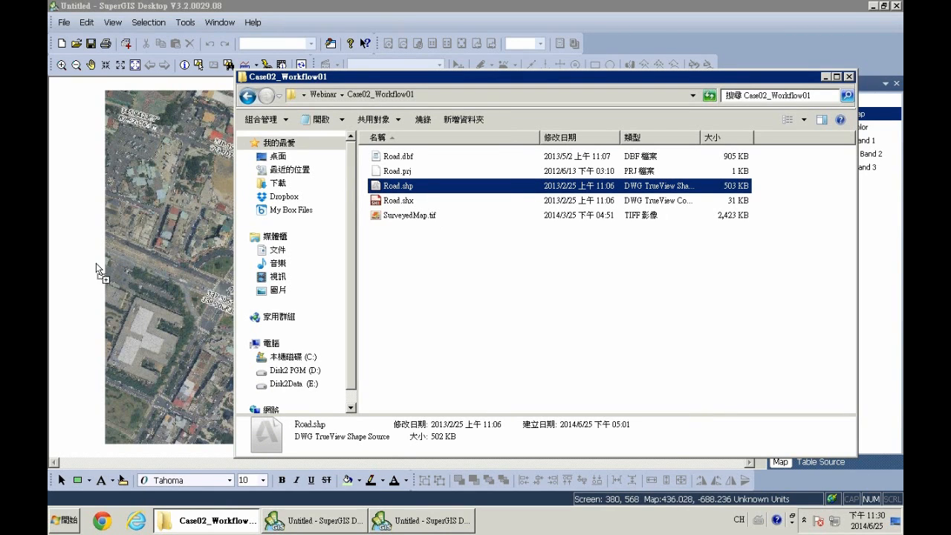
pyautogui.click(826, 78)
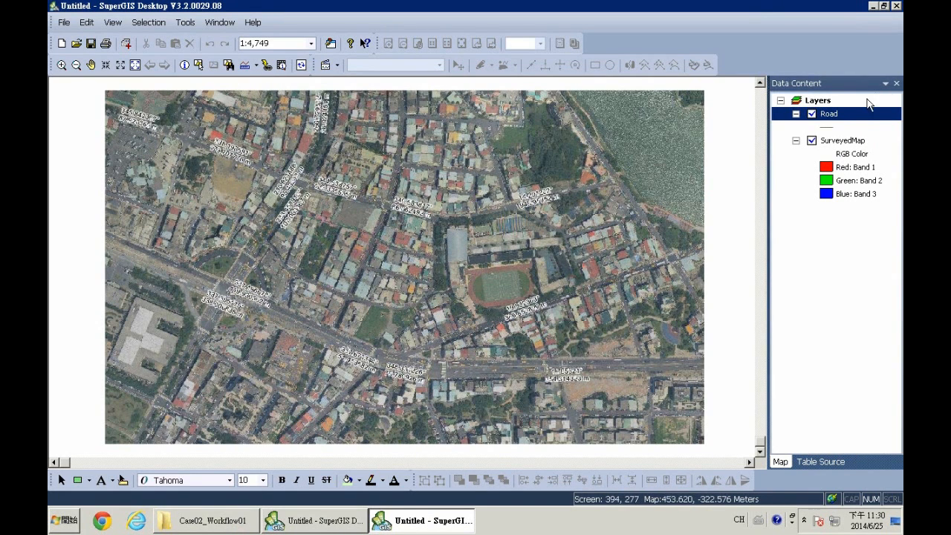
pyautogui.click(846, 141)
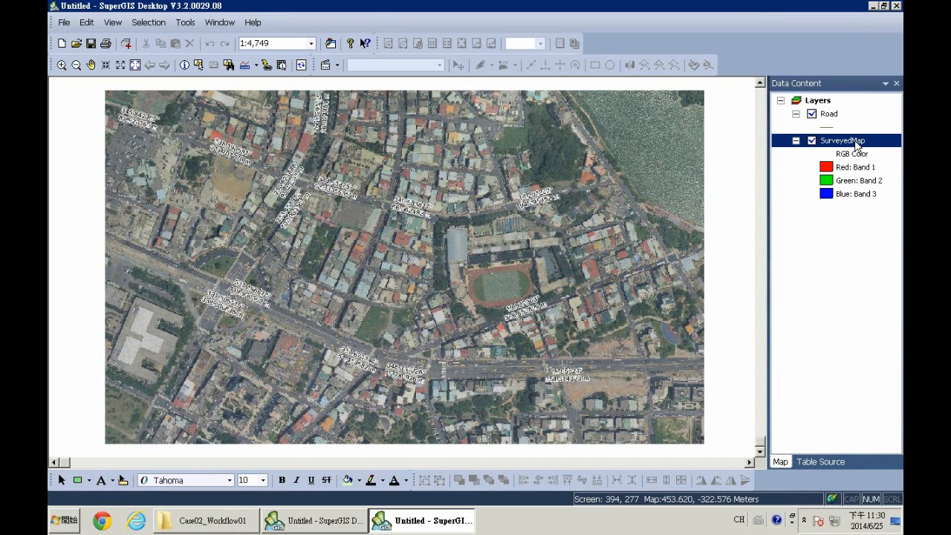
pyautogui.click(829, 115)
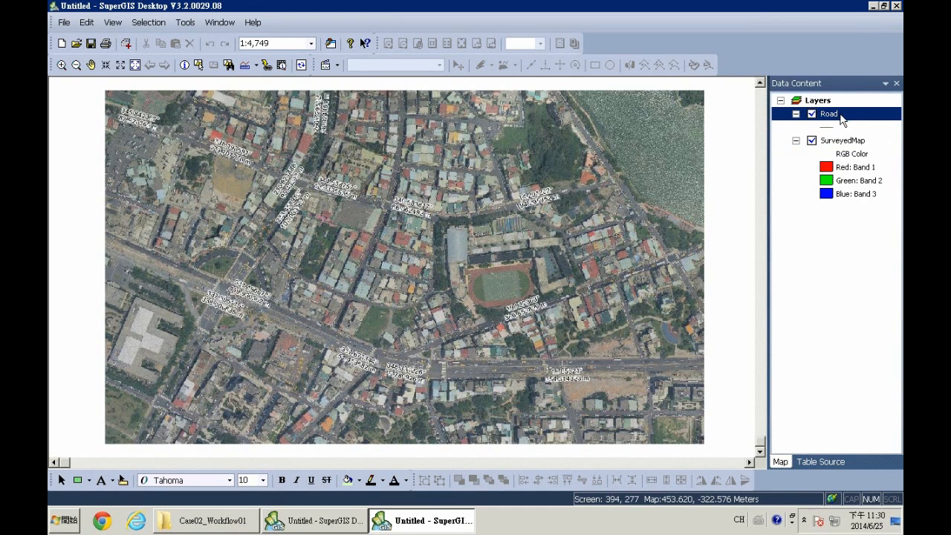
pyautogui.click(831, 142)
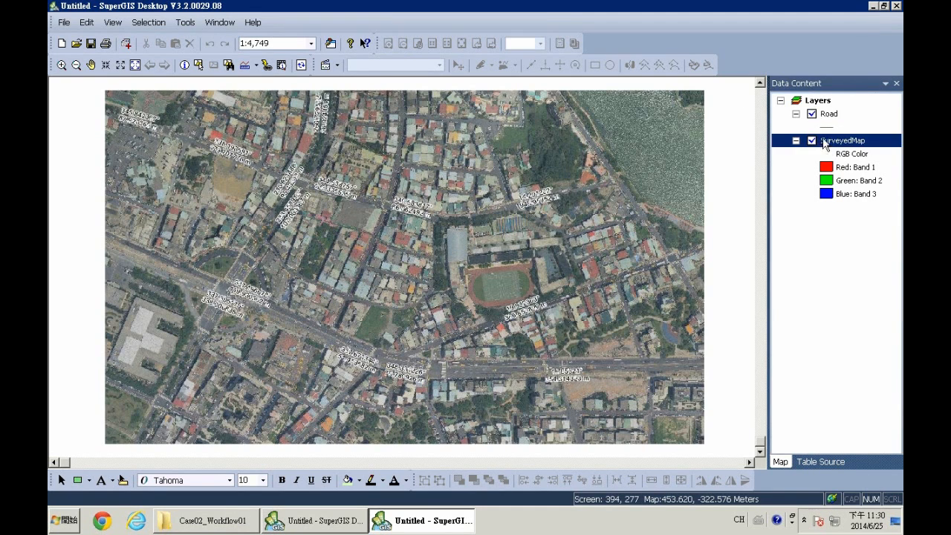
# - Activate the Georeferencing tools and choose SurveyedMap as the layer to georeference
pyautogui.rightClick(532, 24)
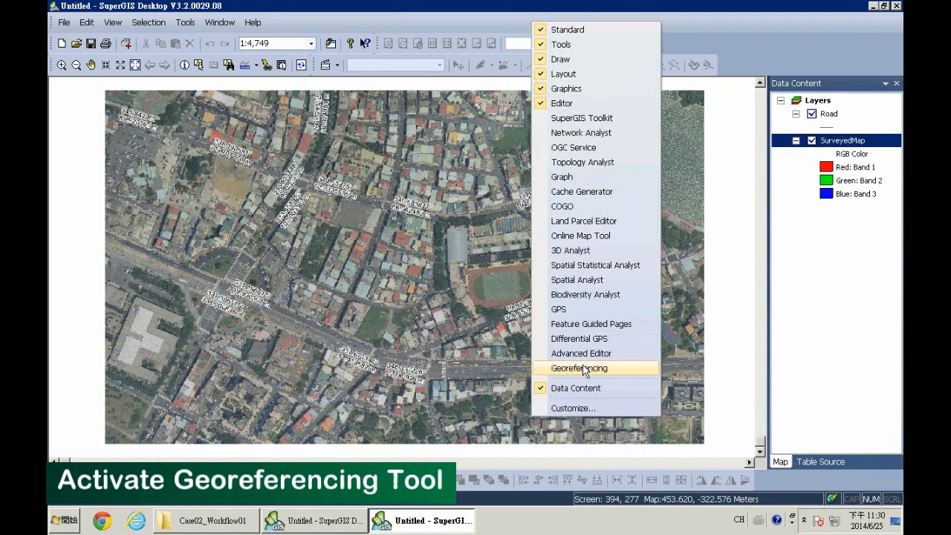
pyautogui.click(587, 370)
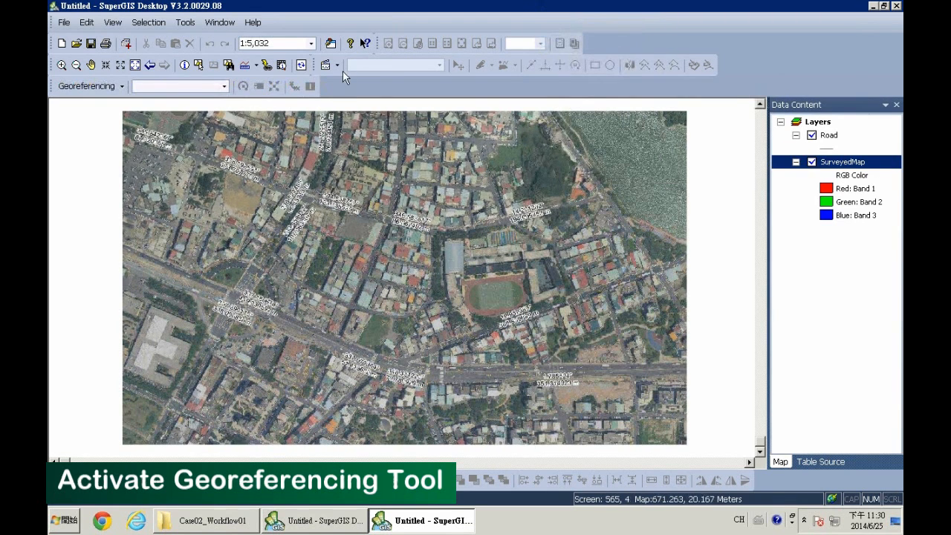
pyautogui.click(225, 87)
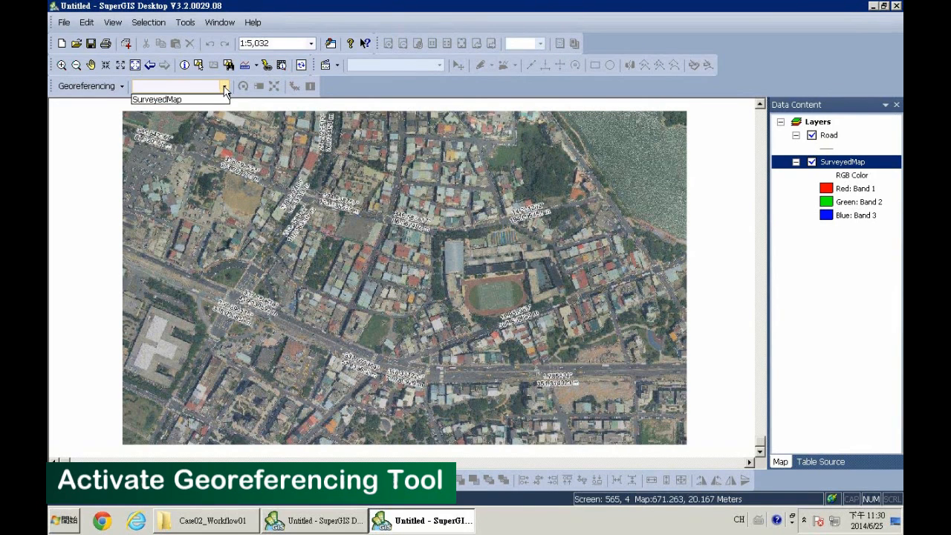
pyautogui.click(180, 102)
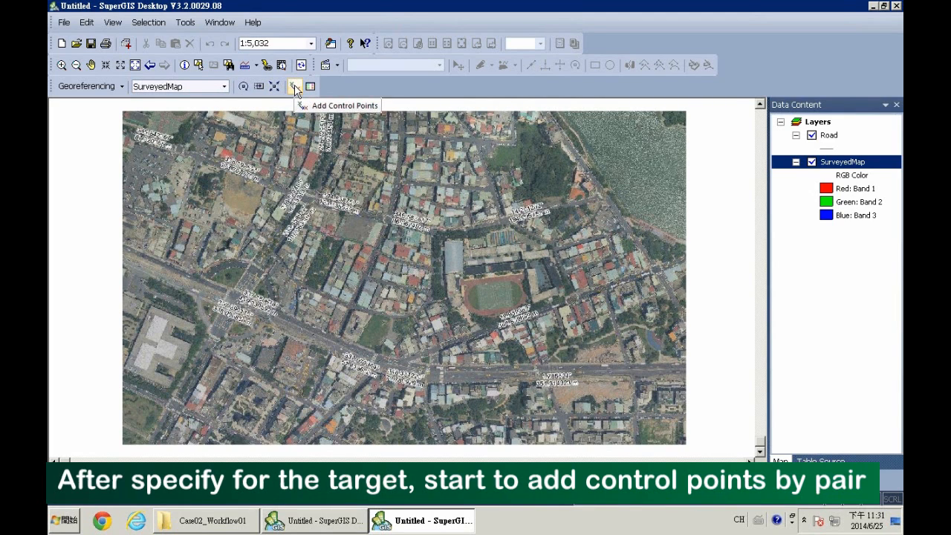
# - Add the first control point pair, linking the roundabout intersection on SurveyedMap to the centre of the matching roundabout on the Road layer
pyautogui.click(295, 88)
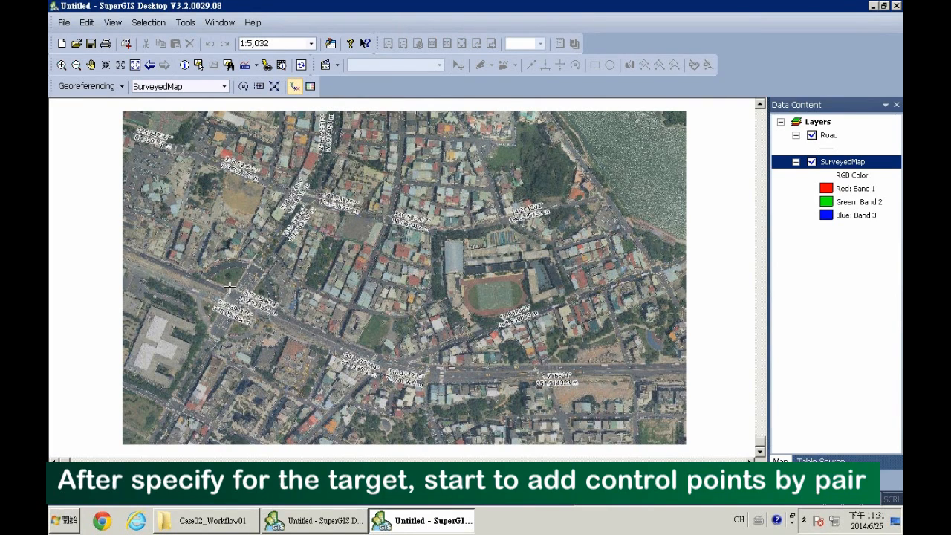
pyautogui.click(232, 288)
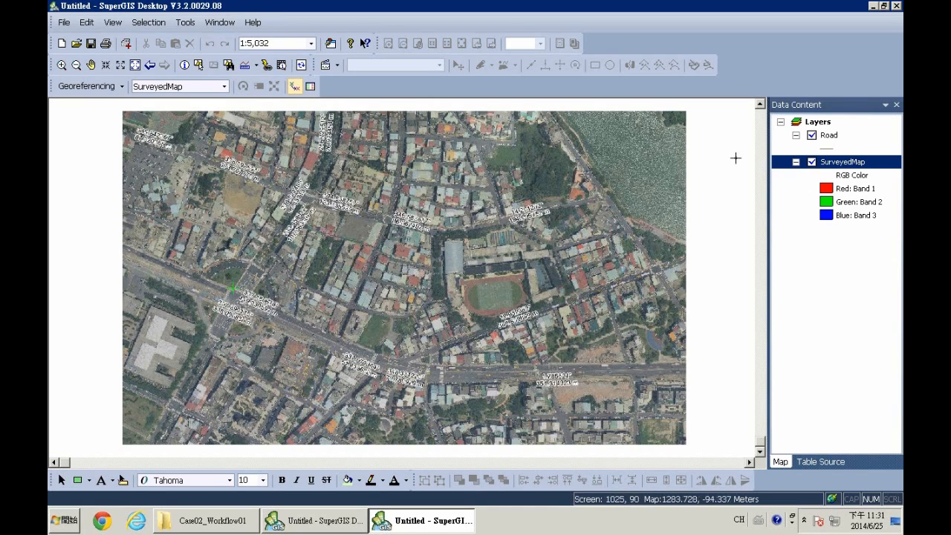
pyautogui.click(831, 137)
pyautogui.rightClick(832, 139)
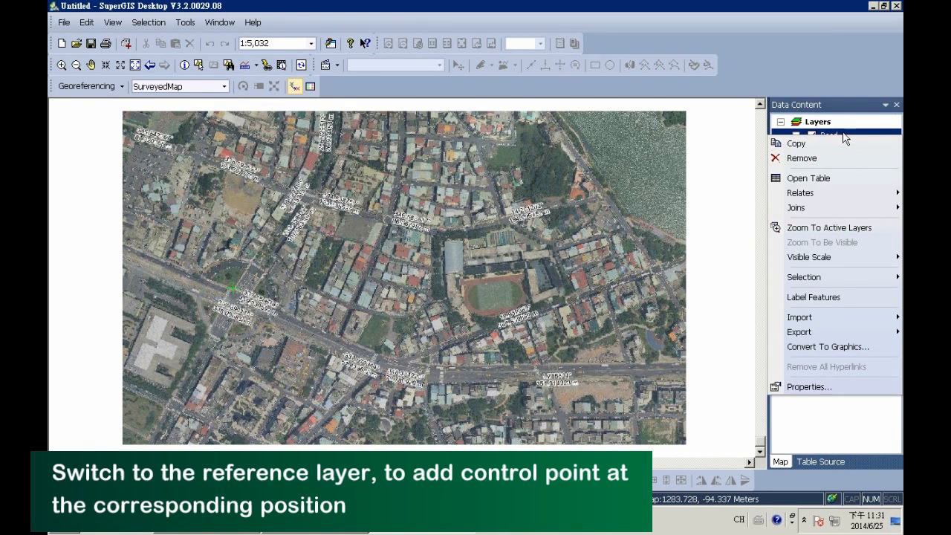
pyautogui.click(848, 140)
pyautogui.rightClick(845, 137)
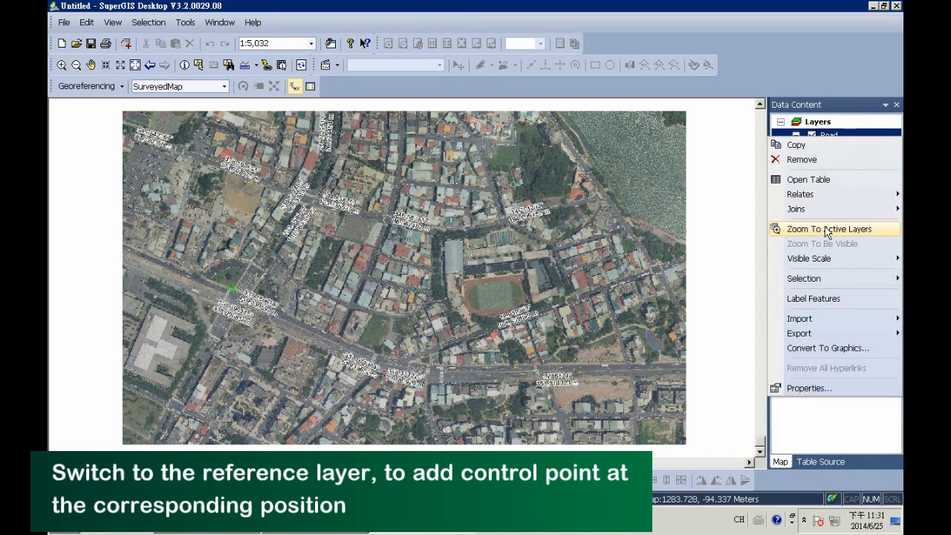
pyautogui.click(871, 232)
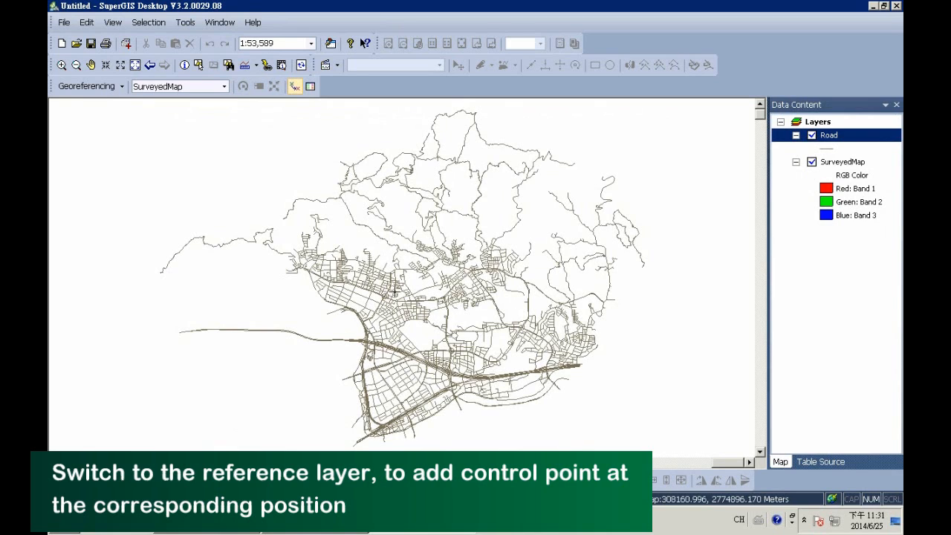
pyautogui.click(60, 66)
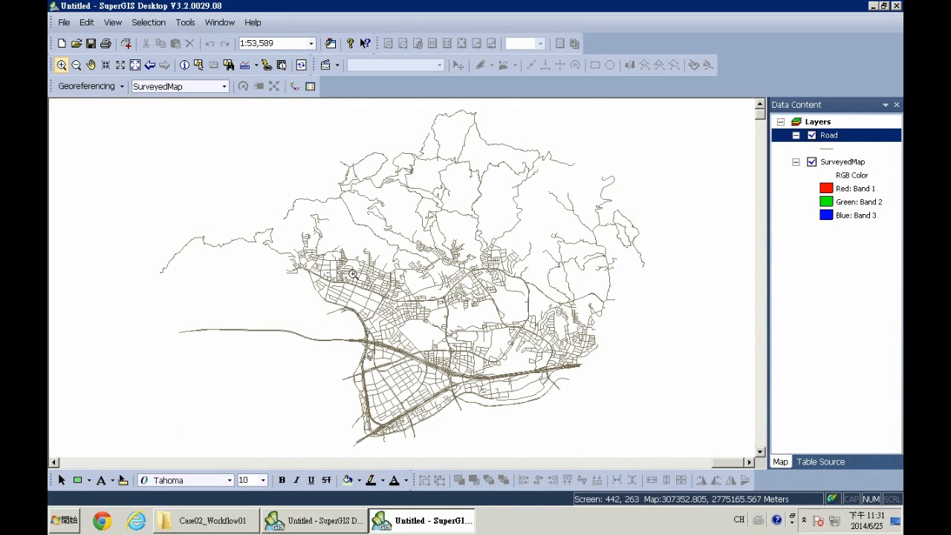
pyautogui.moveTo(355, 275); pyautogui.dragTo(424, 324)
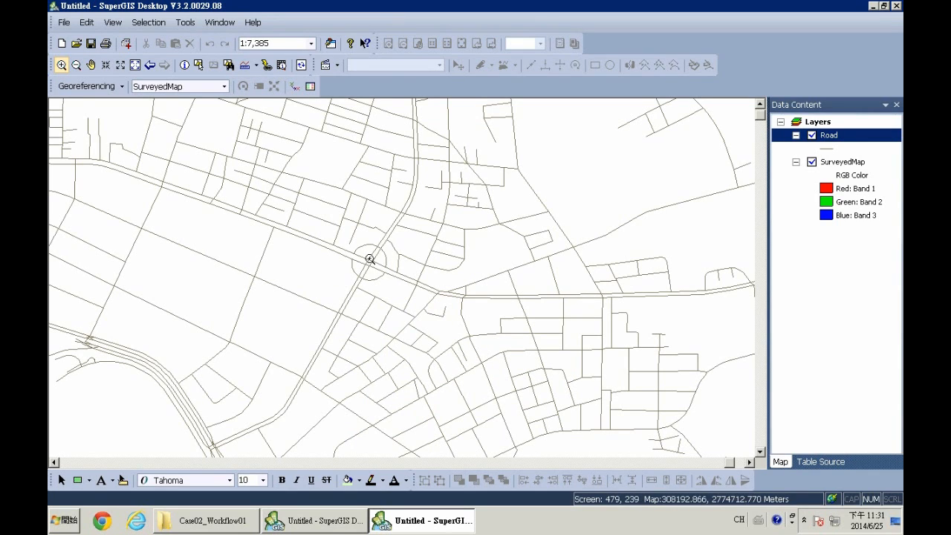
pyautogui.click(296, 86)
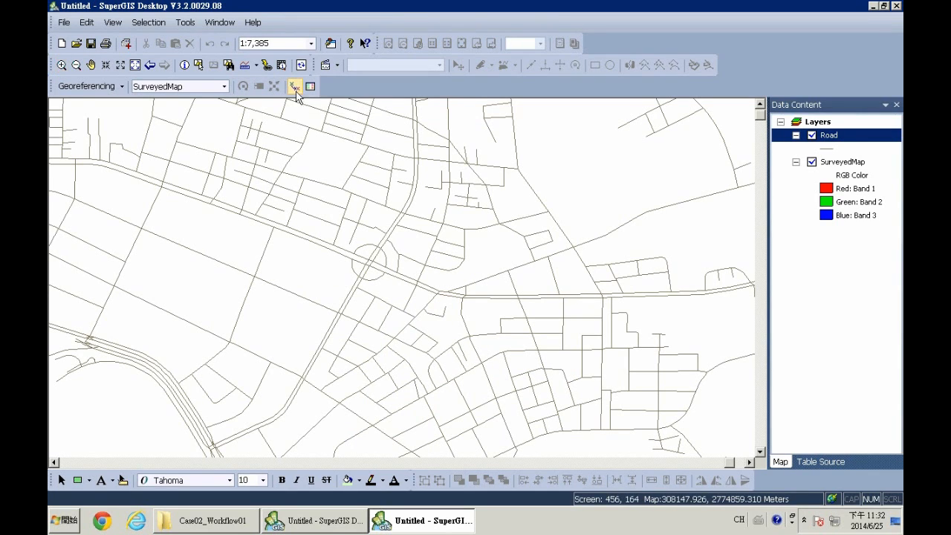
pyautogui.click(369, 259)
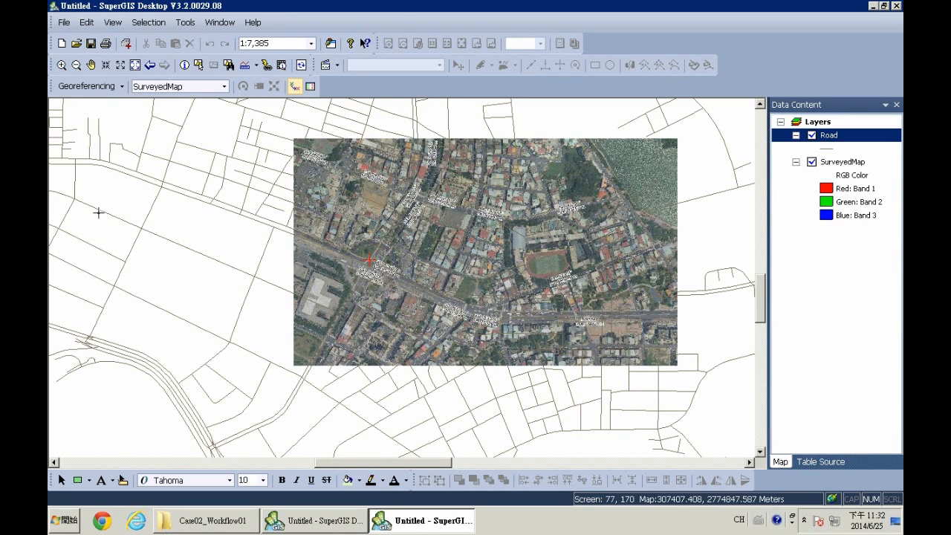
# - Add a second control point pair, matching the main-road fork southeast of the roundabout on SurveyedMap with the same fork on the Road layer
pyautogui.click(113, 87)
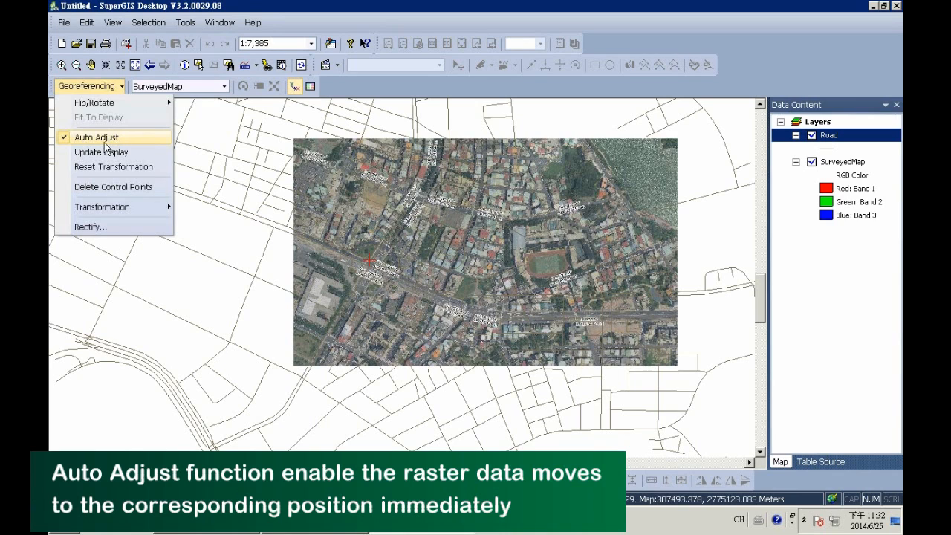
pyautogui.click(116, 88)
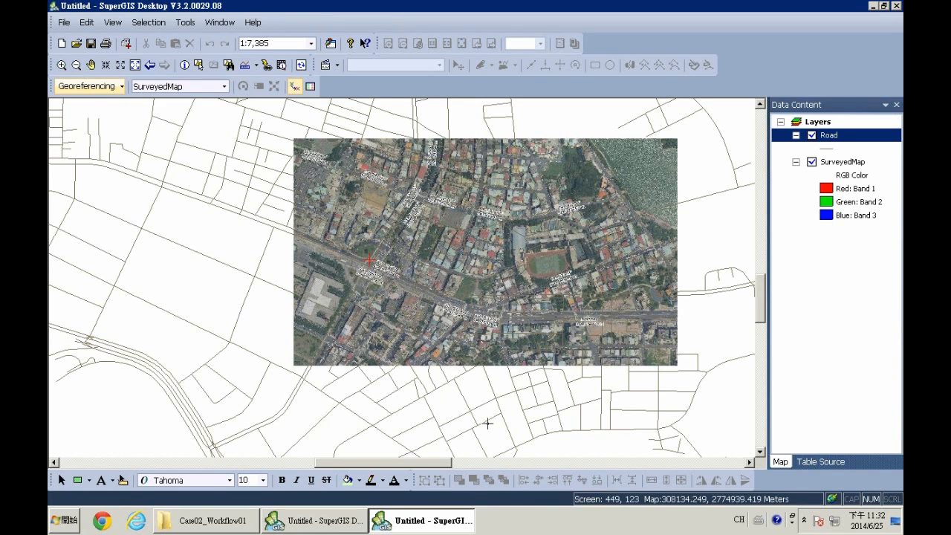
pyautogui.click(811, 136)
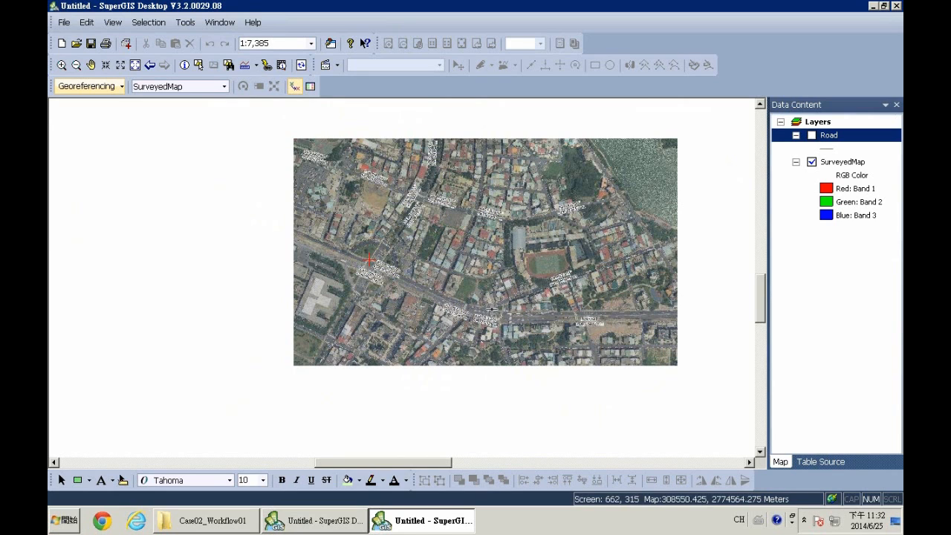
pyautogui.click(812, 136)
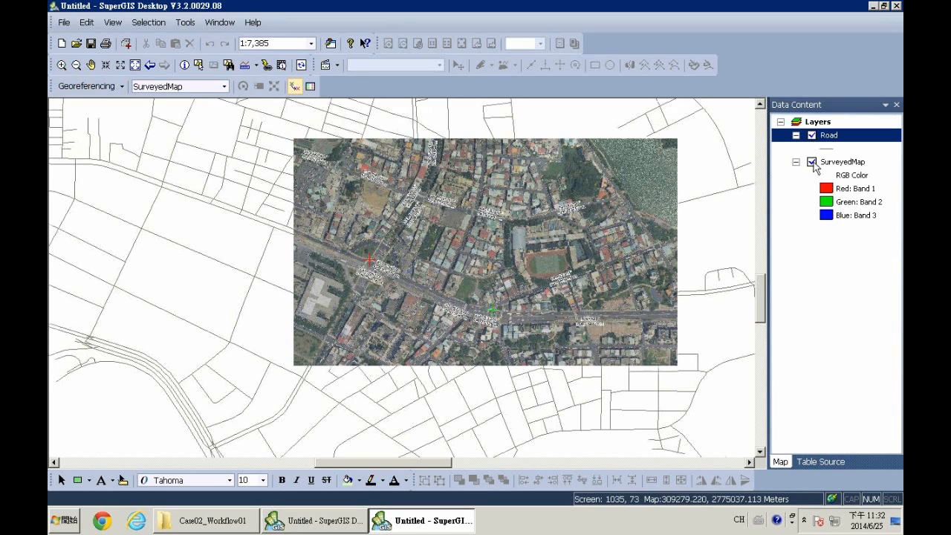
pyautogui.click(813, 162)
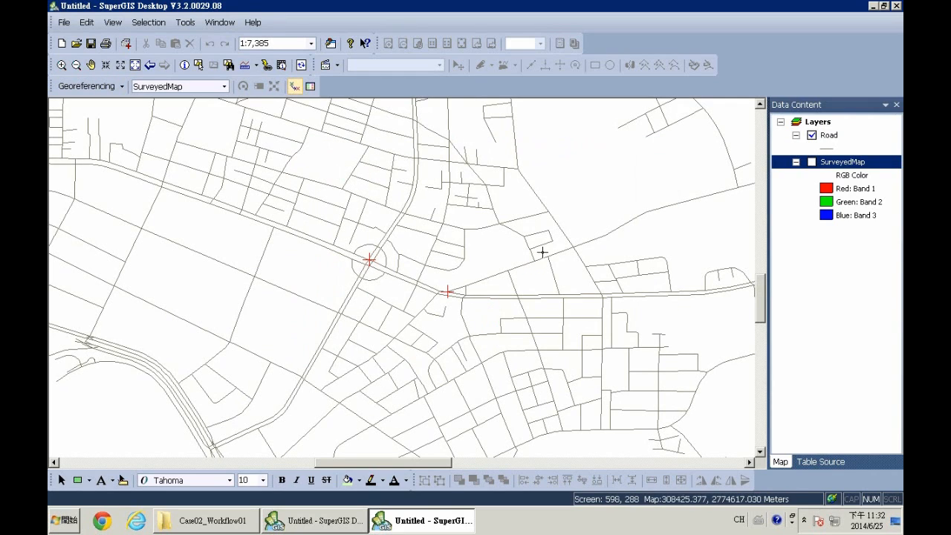
pyautogui.click(812, 162)
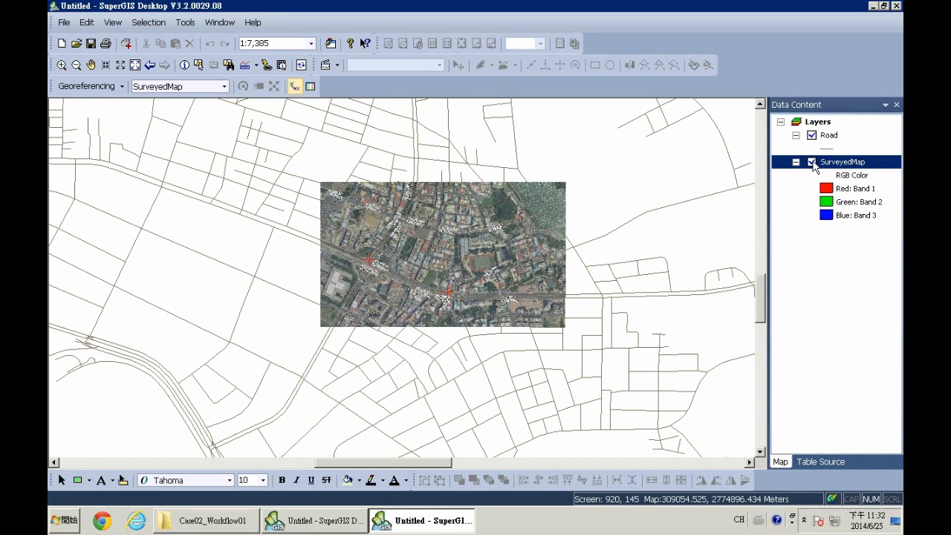
# - Add a third control point pair, linking the road intersection southwest of the roundabout on SurveyedMap to the same intersection on the Road layer
pyautogui.click(62, 64)
pyautogui.moveTo(477, 319); pyautogui.dragTo(492, 323)
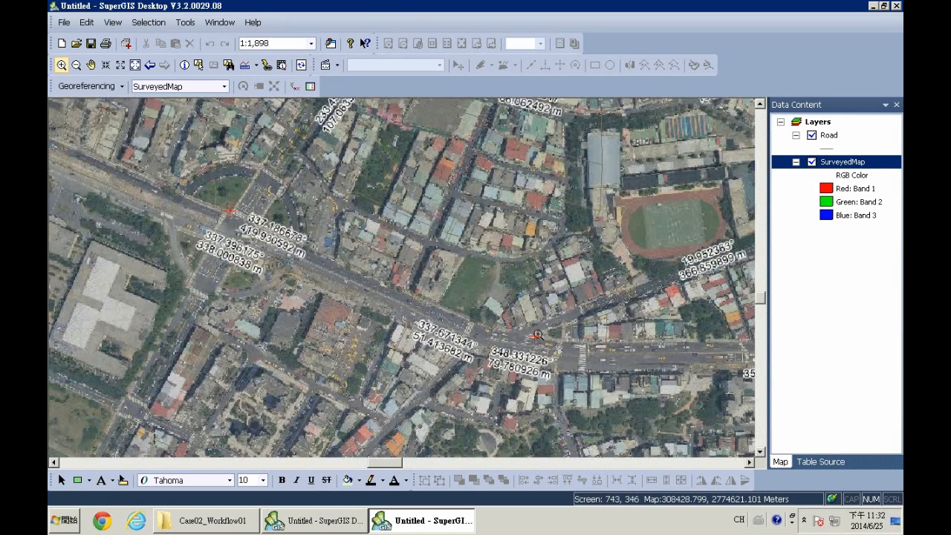
pyautogui.click(812, 135)
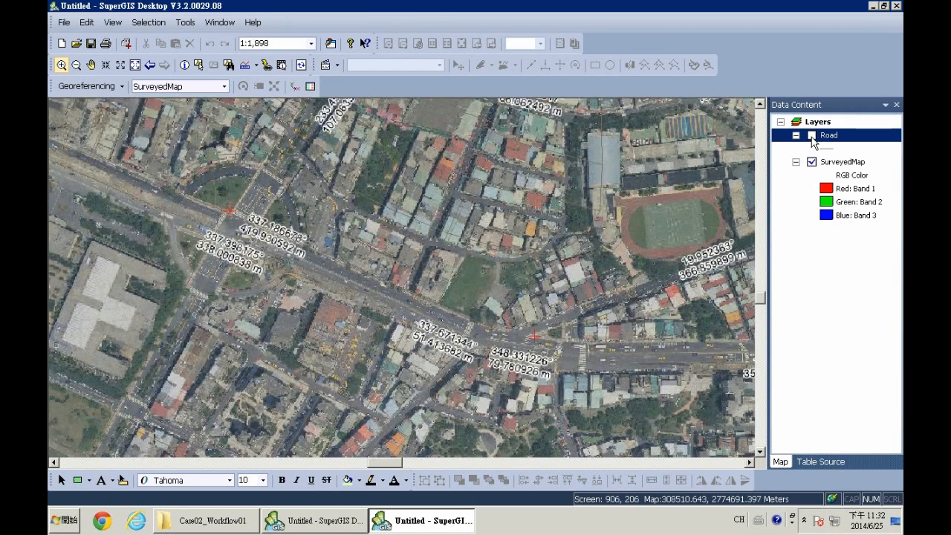
pyautogui.click(75, 64)
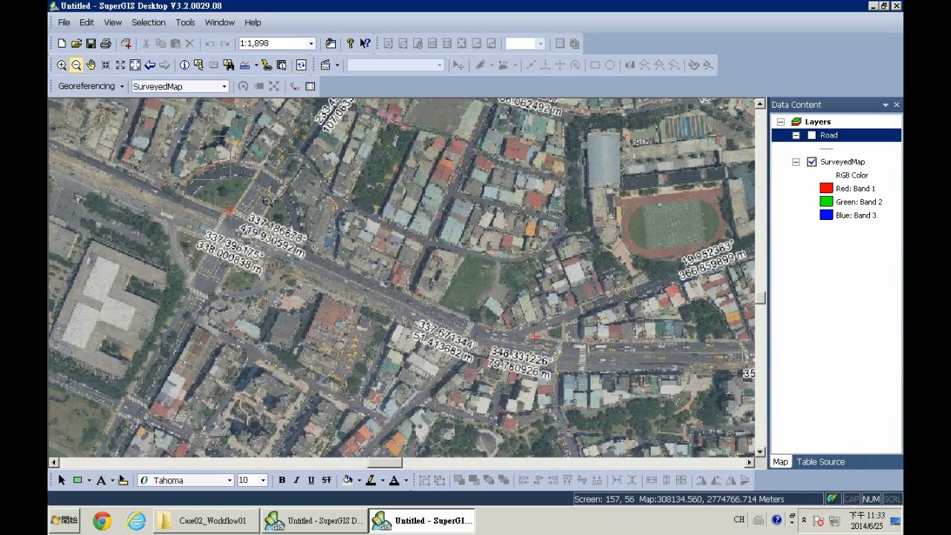
pyautogui.click(633, 409)
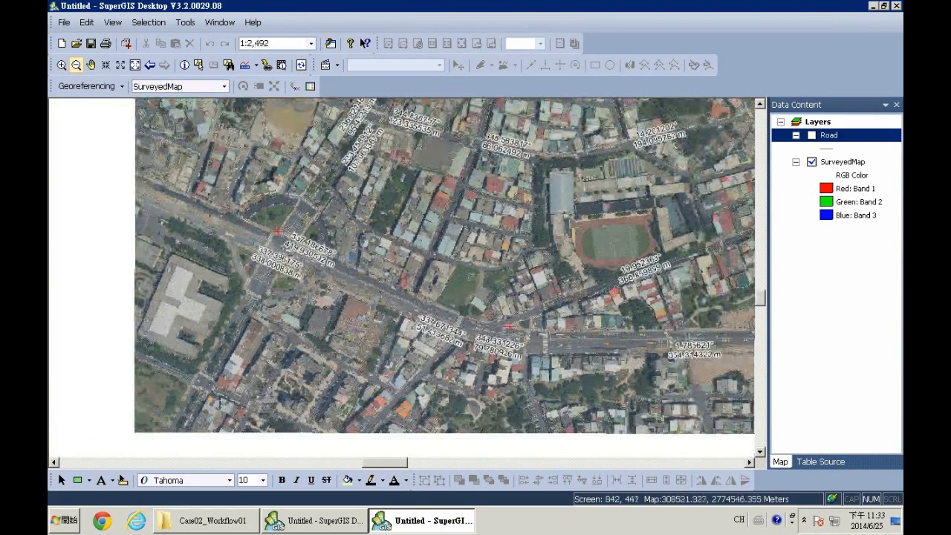
pyautogui.click(295, 87)
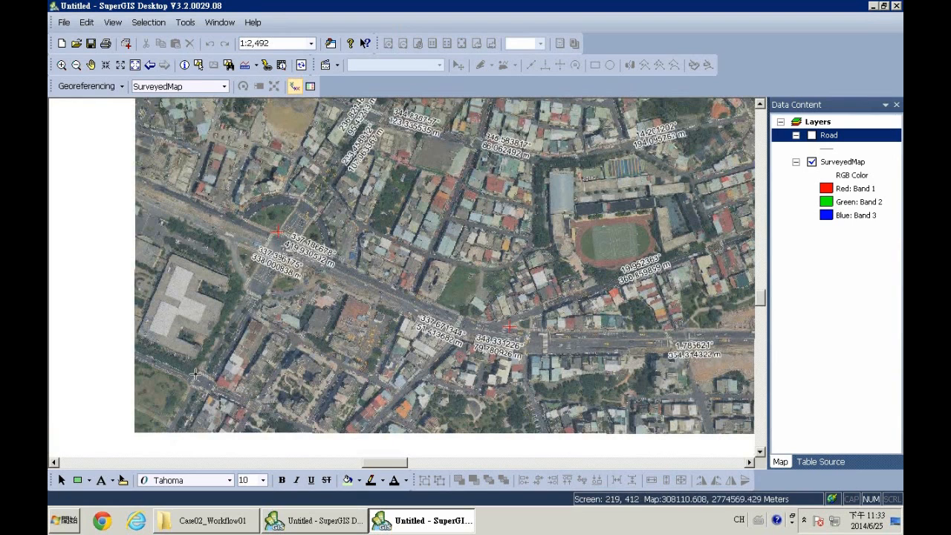
pyautogui.click(811, 136)
pyautogui.click(811, 162)
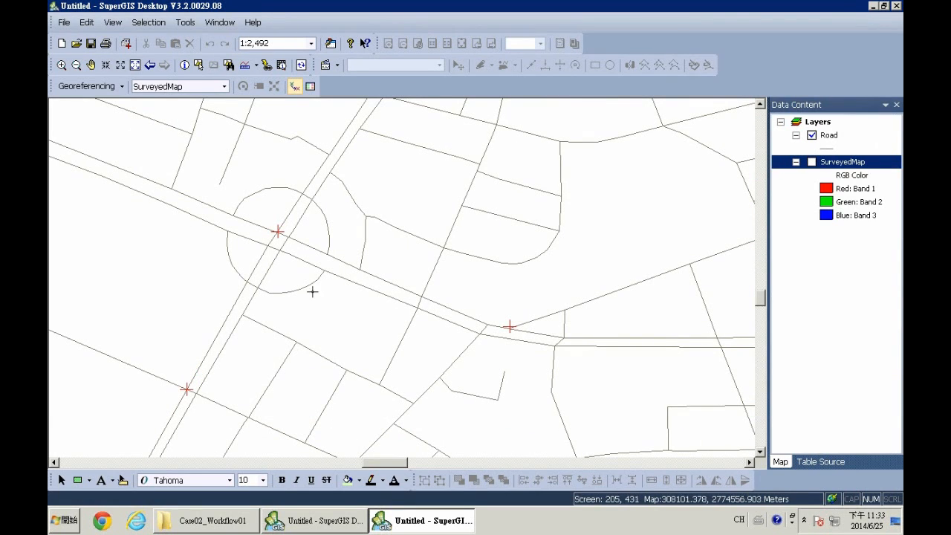
# - Add a fourth control point pair, matching the minor-road junction east of the roundabout on SurveyedMap with the same junction on the Road layer
pyautogui.click(812, 136)
pyautogui.click(812, 162)
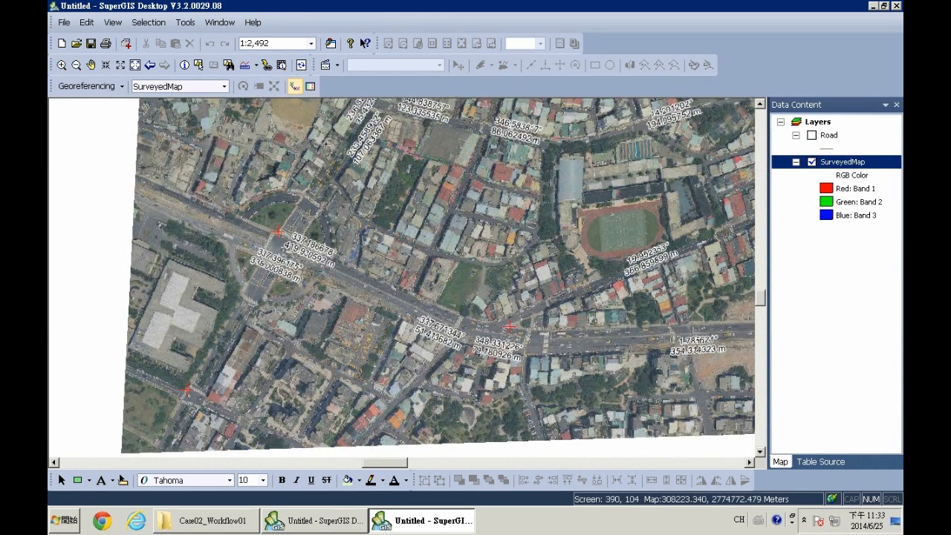
pyautogui.click(426, 255)
pyautogui.click(811, 136)
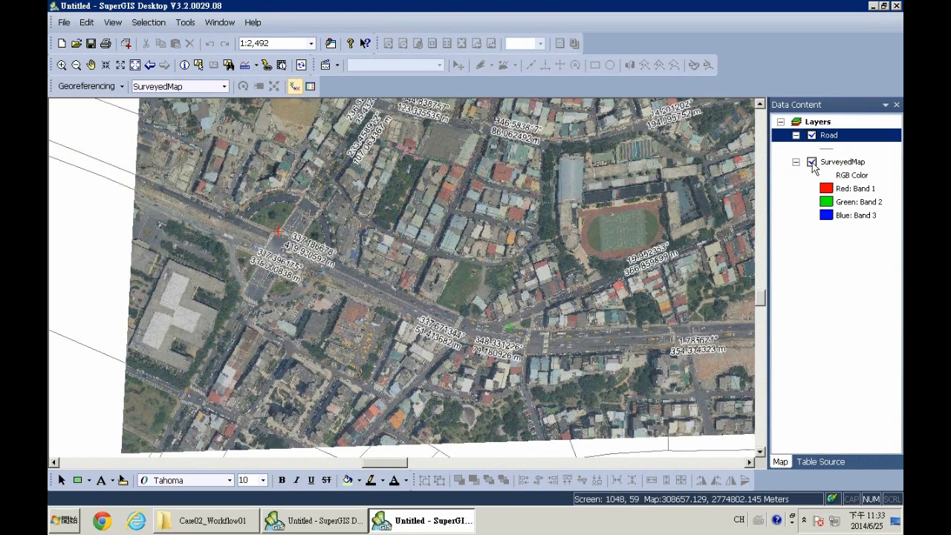
pyautogui.click(812, 162)
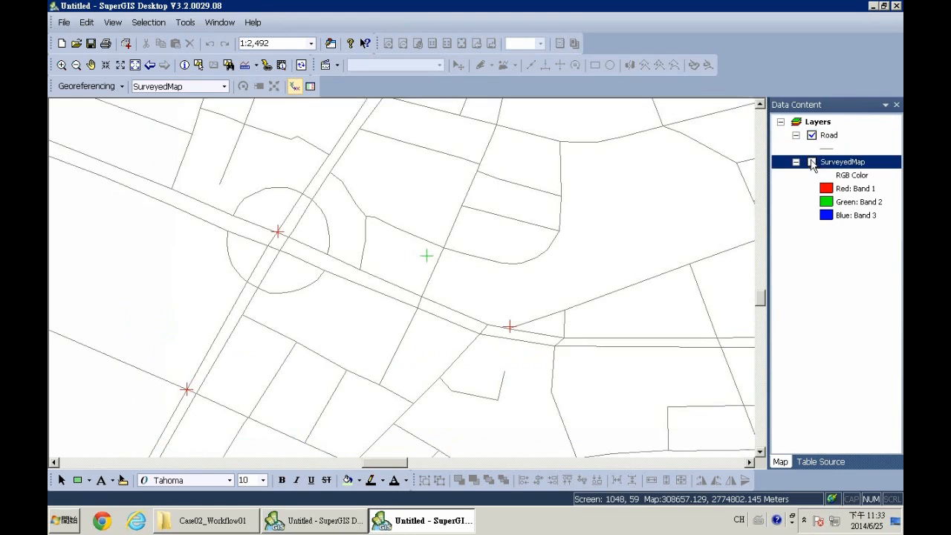
pyautogui.click(443, 247)
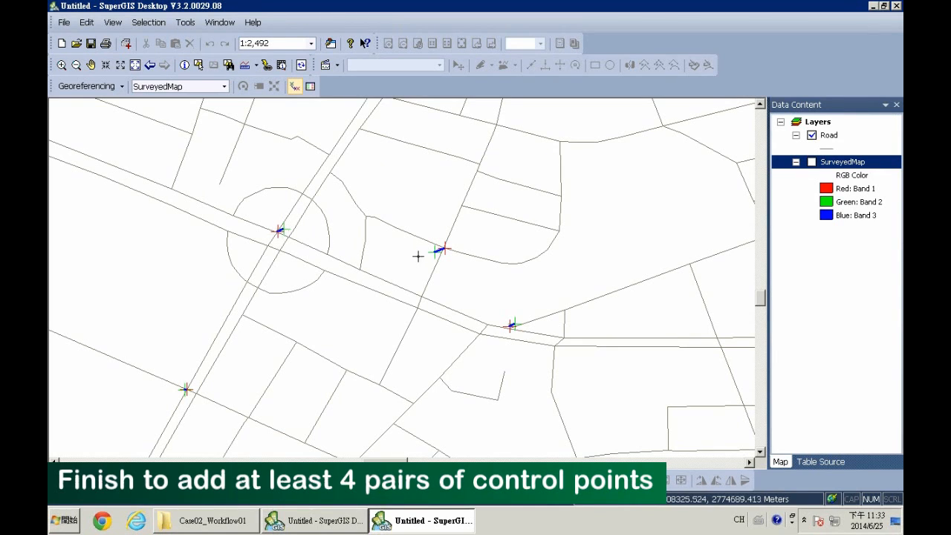
# - Show SurveyedMap again and rectify it to a Supergeo Raster (*.sgr) file named Result on the desktop
pyautogui.click(813, 162)
pyautogui.click(115, 88)
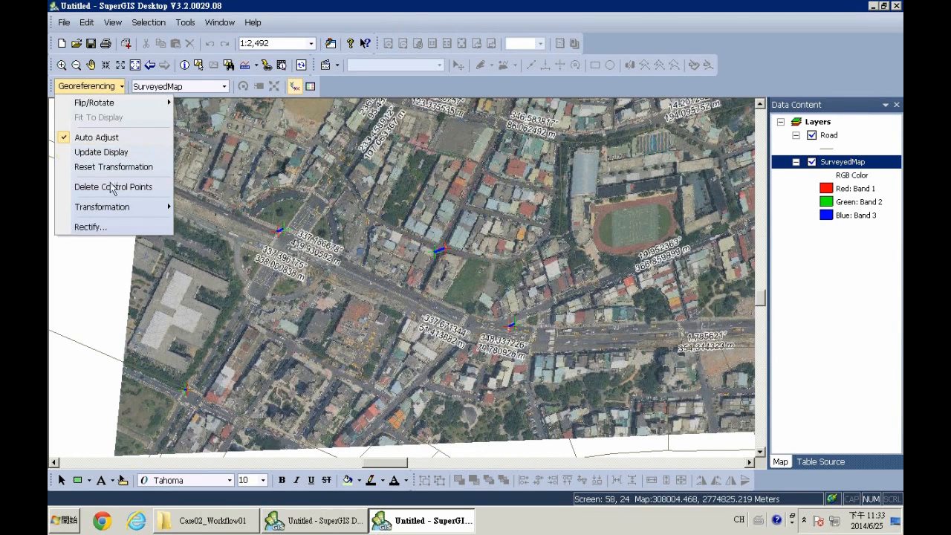
pyautogui.click(87, 227)
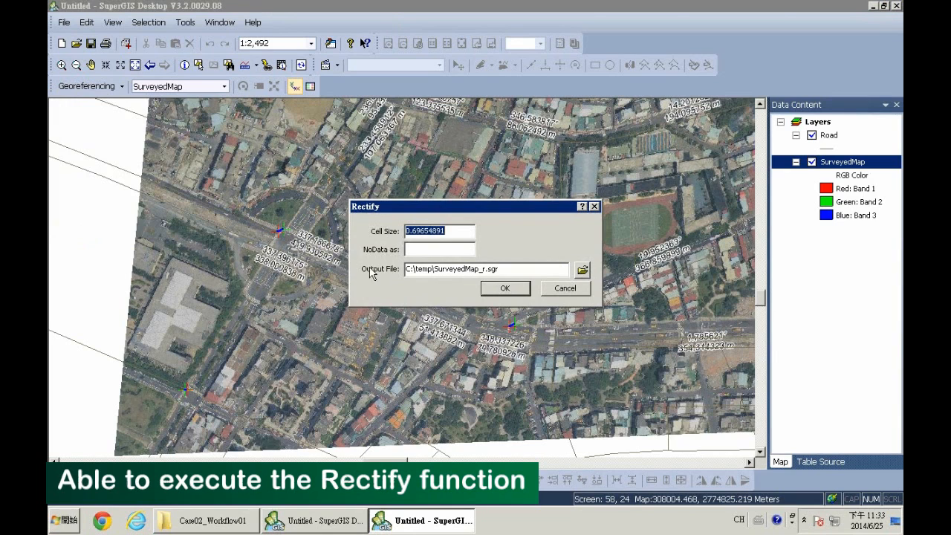
pyautogui.click(582, 270)
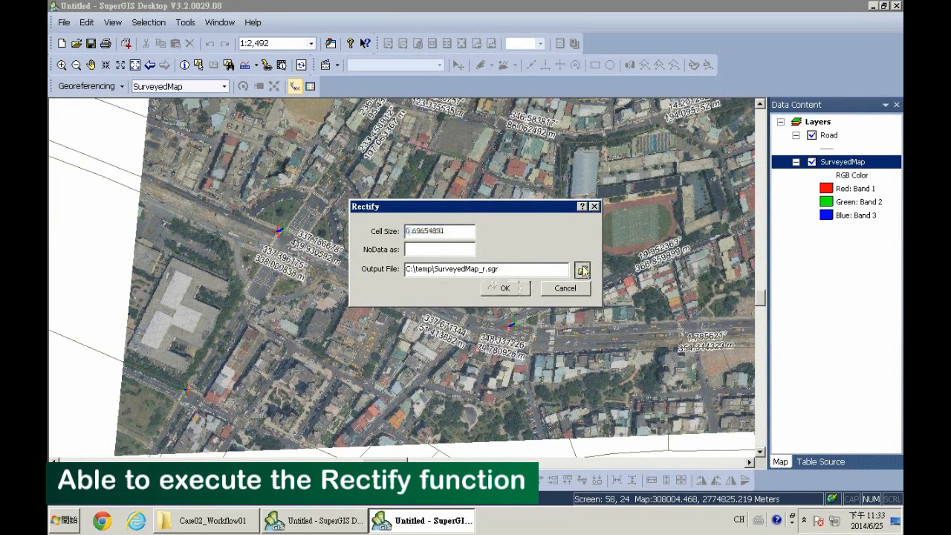
pyautogui.click(466, 370)
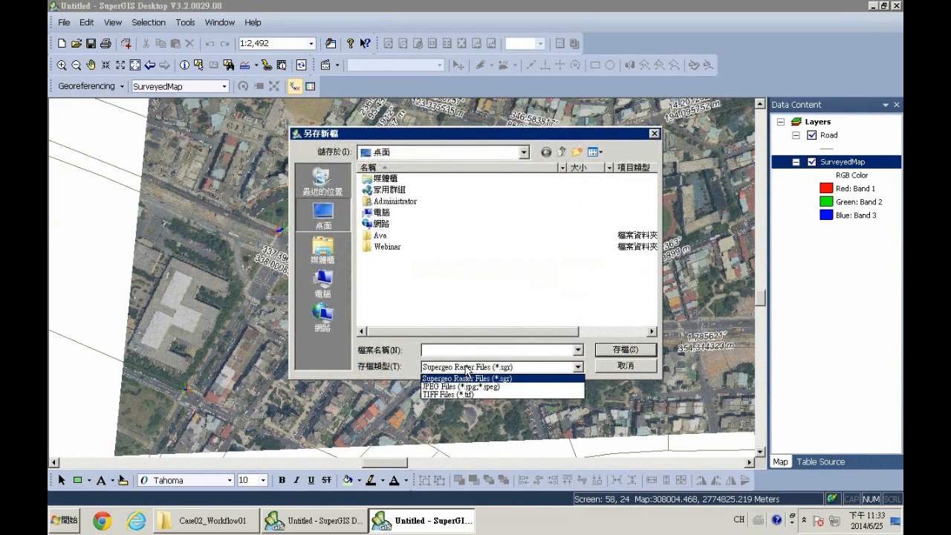
pyautogui.click(514, 379)
pyautogui.click(518, 349)
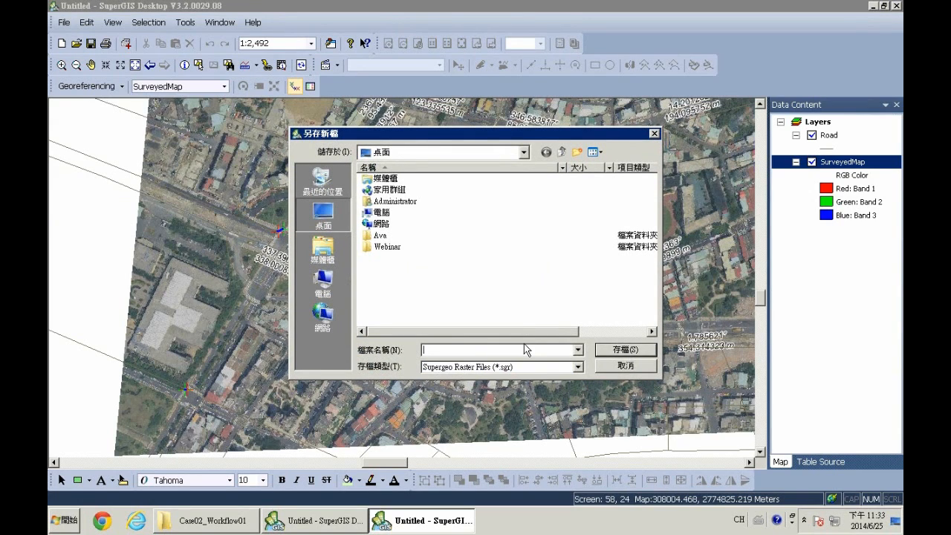
pyautogui.write('Result')
pyautogui.click(626, 349)
pyautogui.click(505, 289)
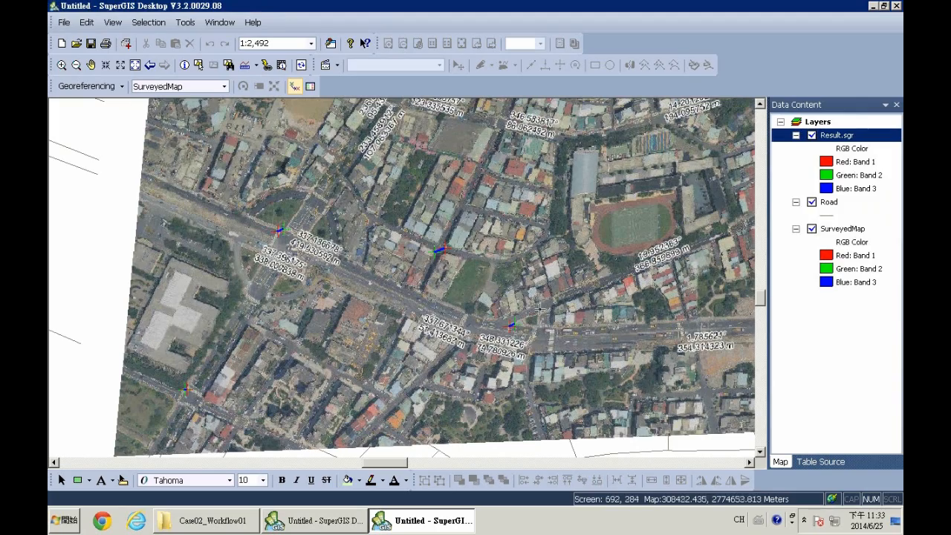
# - Hide the SurveyedMap layer, keeping the rectified Result.sgr and the Road layer displayed
pyautogui.click(90, 65)
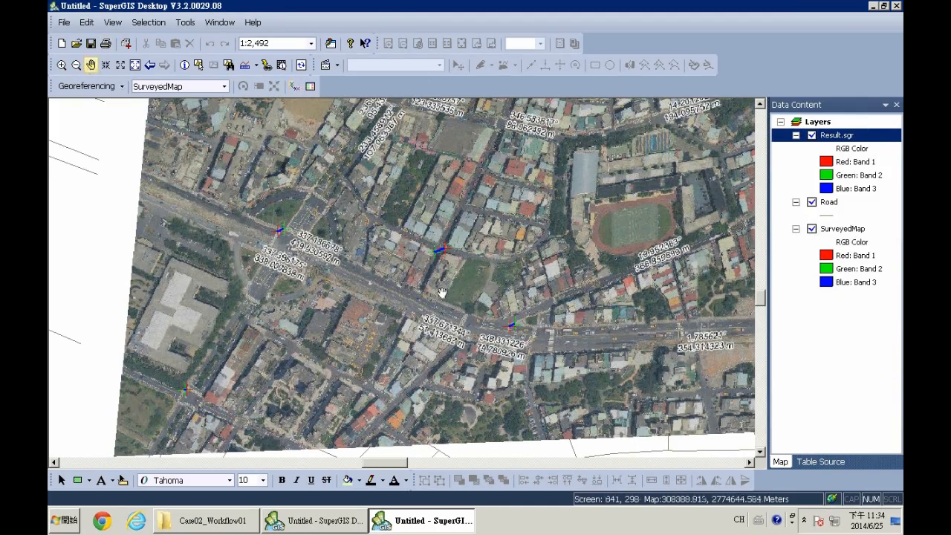
pyautogui.moveTo(449, 291); pyautogui.dragTo(406, 286)
pyautogui.scroll(-1, 446, 279)
pyautogui.scroll(-1, 547, 264)
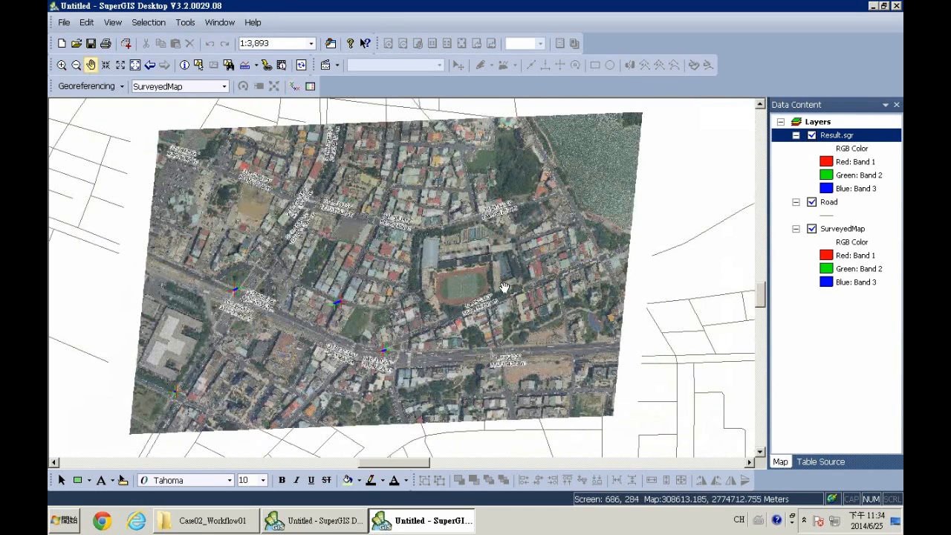
pyautogui.click(812, 202)
pyautogui.click(812, 229)
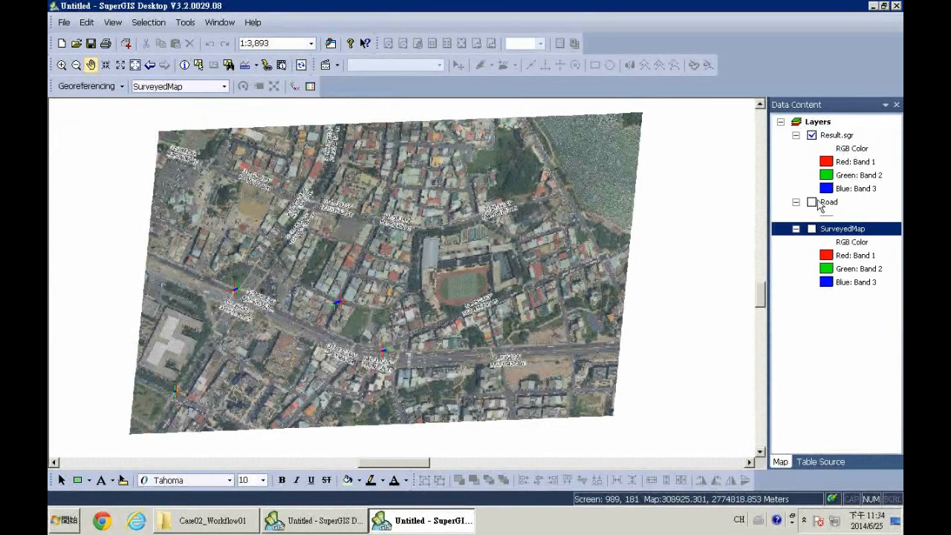
pyautogui.click(822, 202)
pyautogui.click(813, 202)
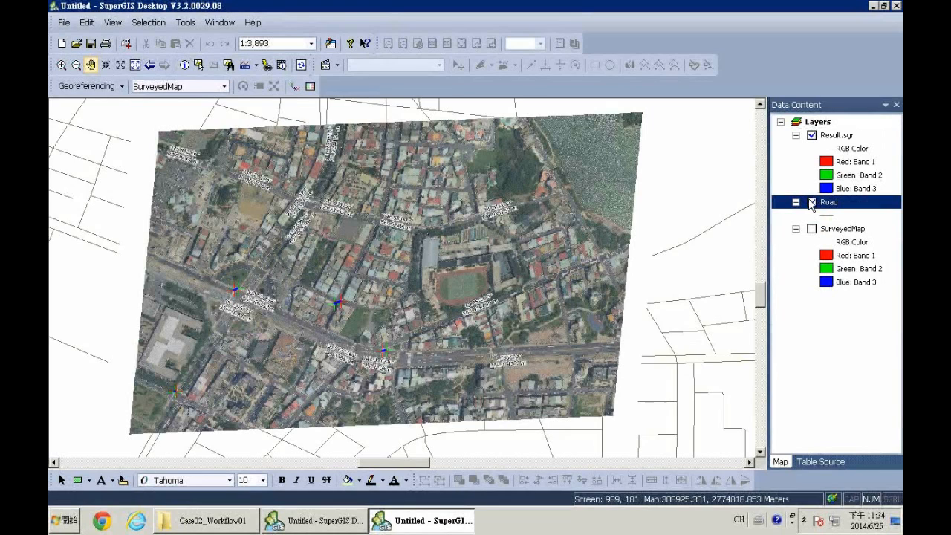
# - Move the Result.sgr layer directly below the Road layer and hide the Road layer
pyautogui.click(839, 137)
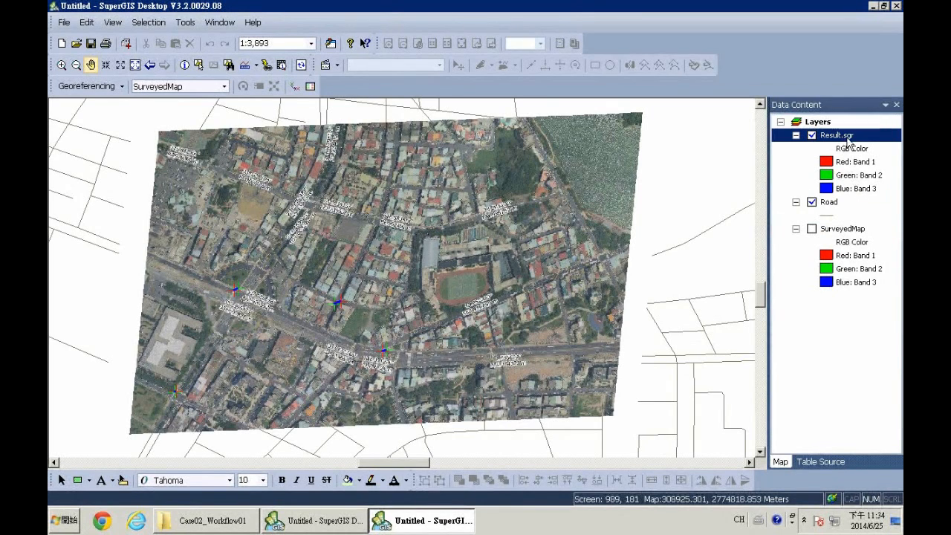
pyautogui.moveTo(842, 139); pyautogui.dragTo(837, 219)
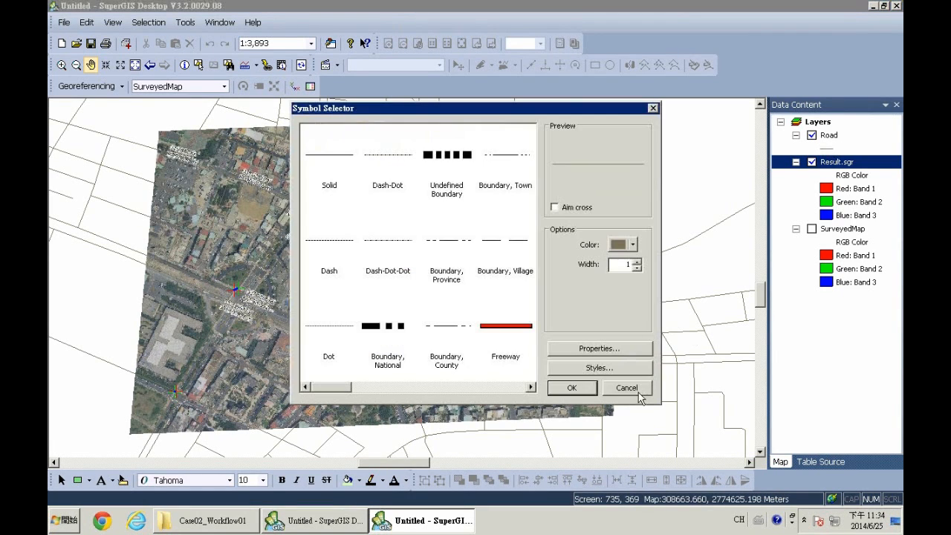
pyautogui.click(640, 390)
pyautogui.click(812, 135)
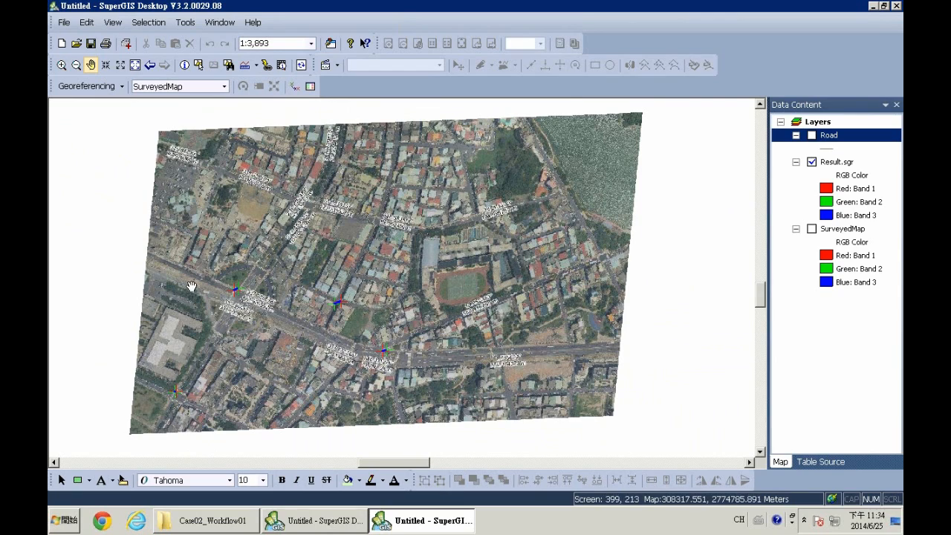
pyautogui.click(62, 65)
pyautogui.moveTo(145, 235); pyautogui.dragTo(468, 405)
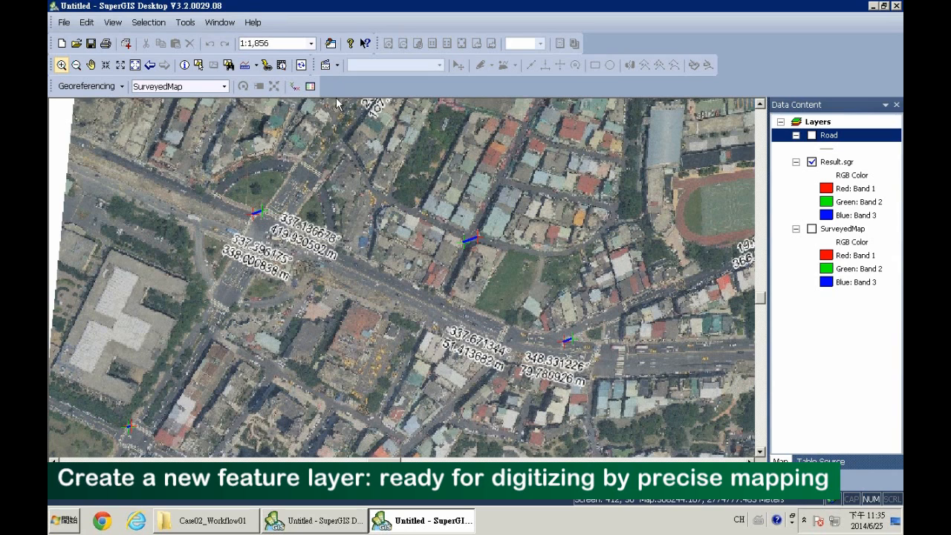
# - Start a new feature layer with GEO file - Line as its layer type
pyautogui.click(817, 122)
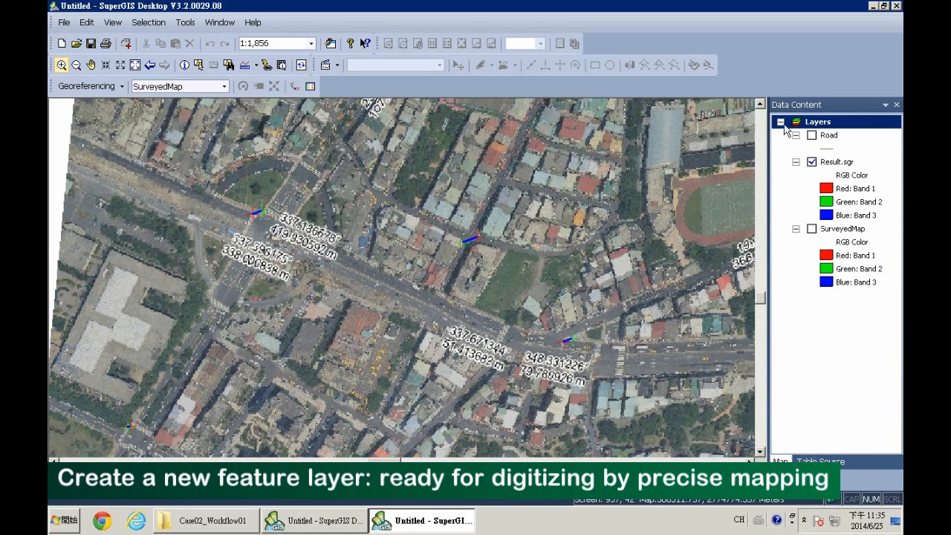
pyautogui.rightClick(842, 130)
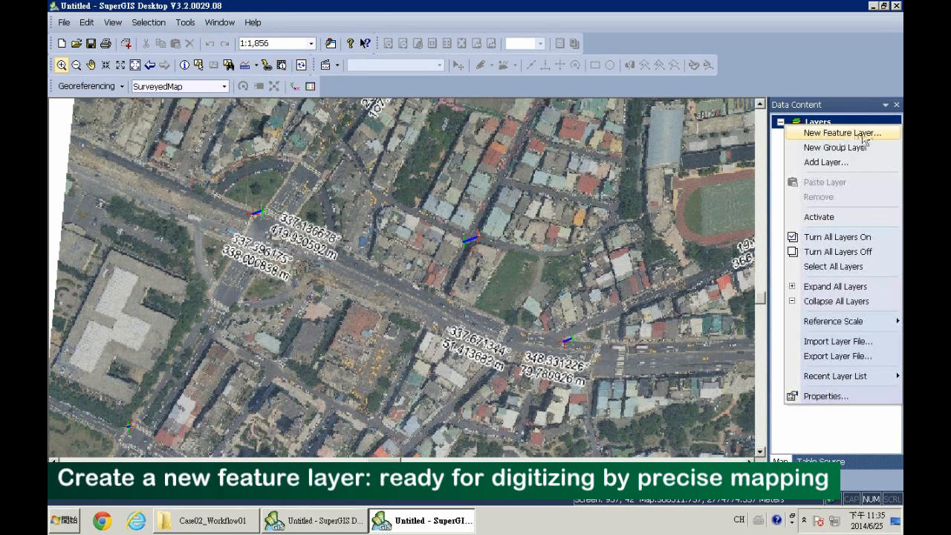
pyautogui.click(868, 134)
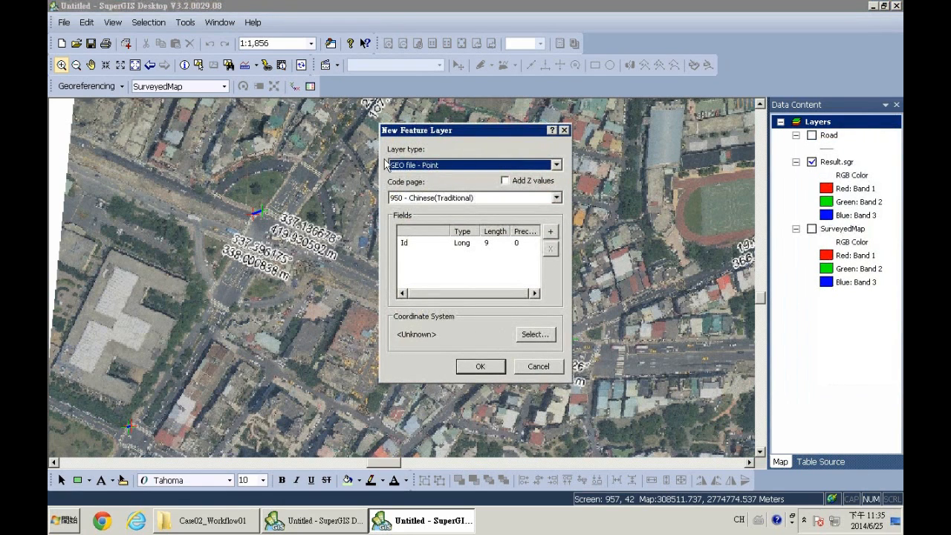
pyautogui.click(442, 165)
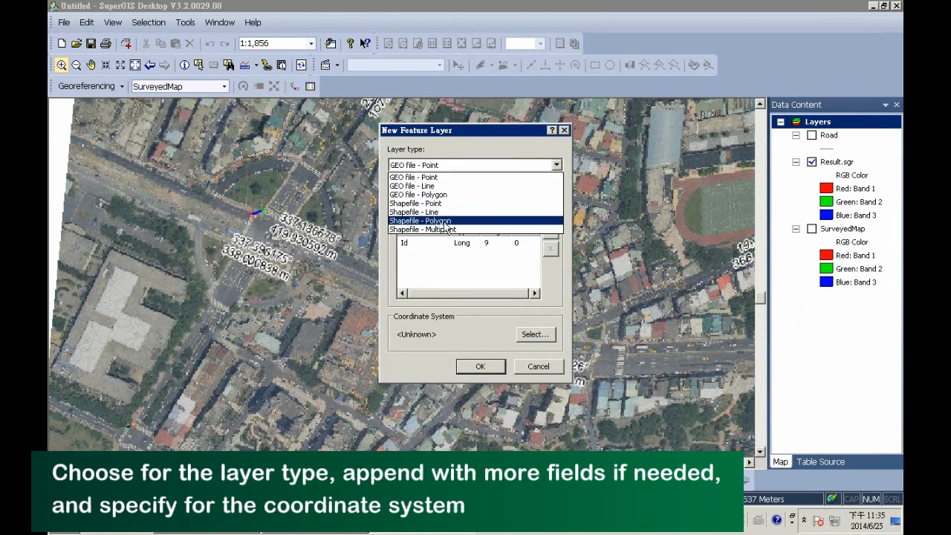
pyautogui.click(437, 188)
# - Assign the TWD 1997 TM Taiwan projected coordinate system to the new layer and save it on the desktop as Line.geo
pyautogui.click(531, 335)
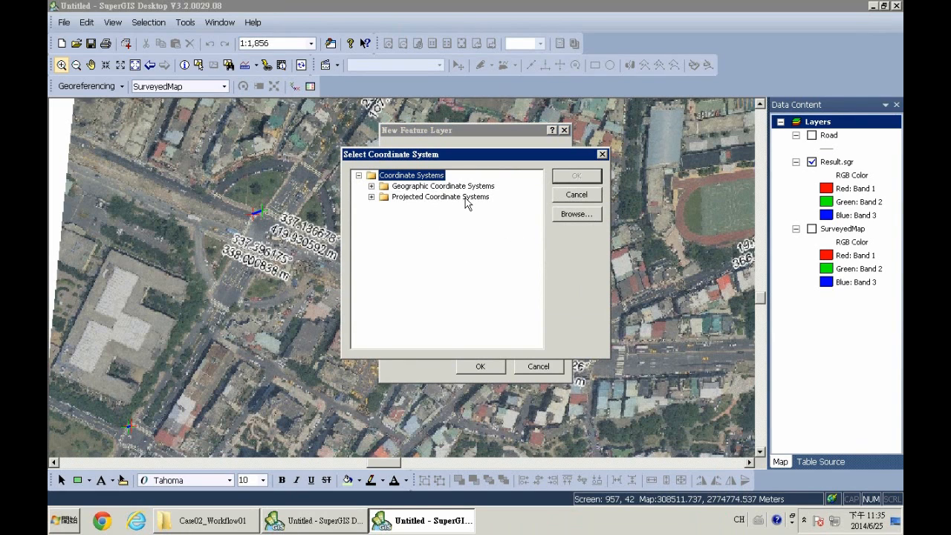
pyautogui.doubleClick(466, 197)
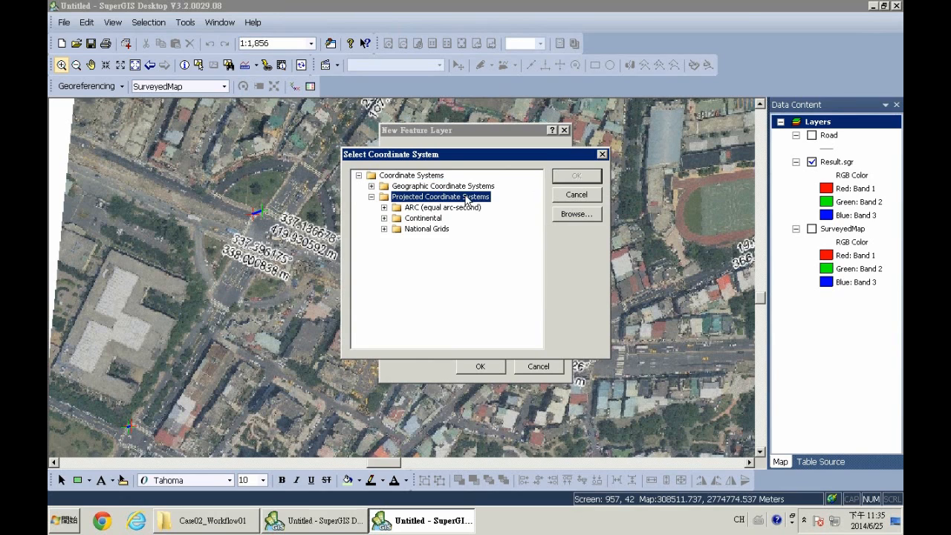
pyautogui.doubleClick(422, 262)
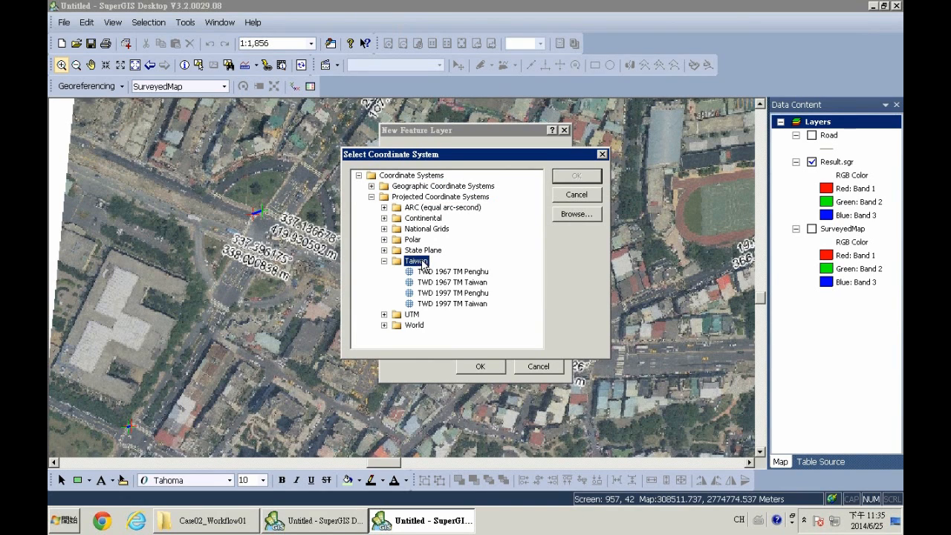
pyautogui.click(454, 304)
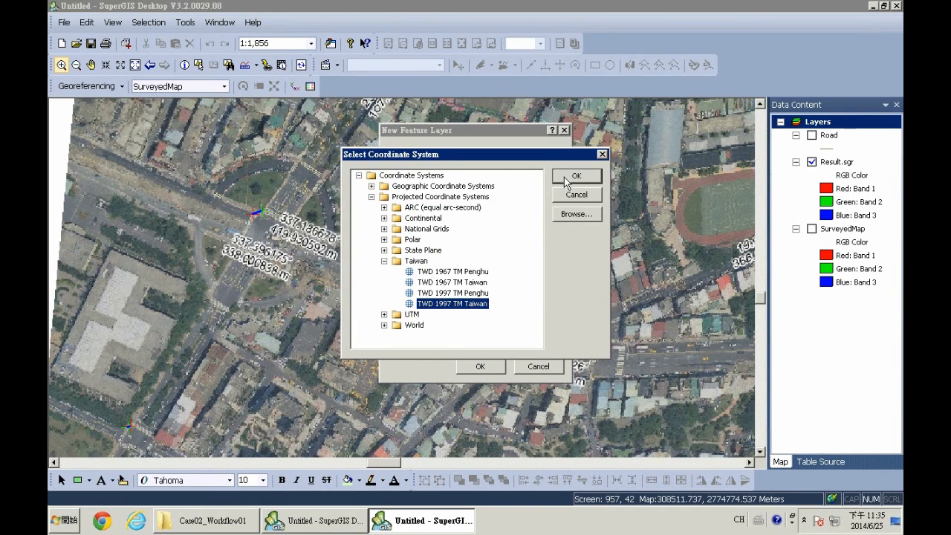
pyautogui.click(575, 177)
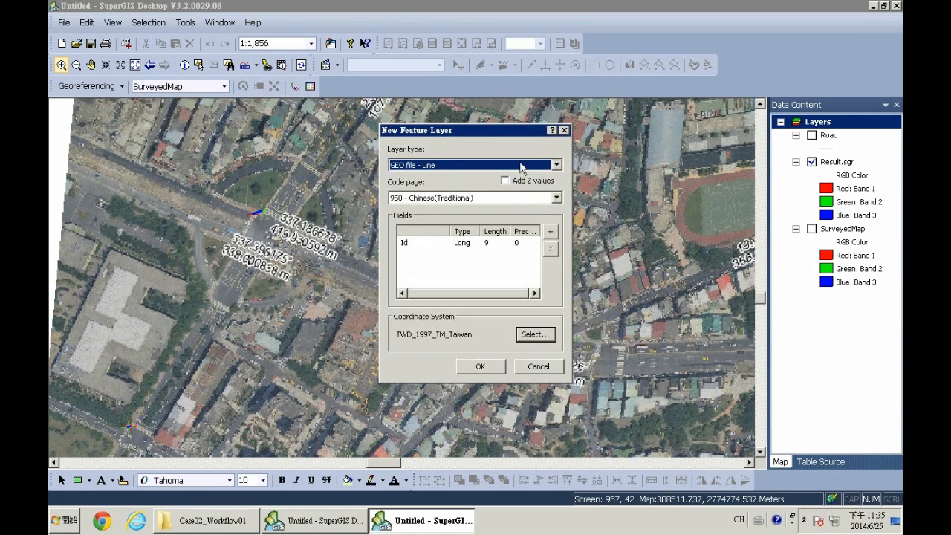
pyautogui.click(483, 367)
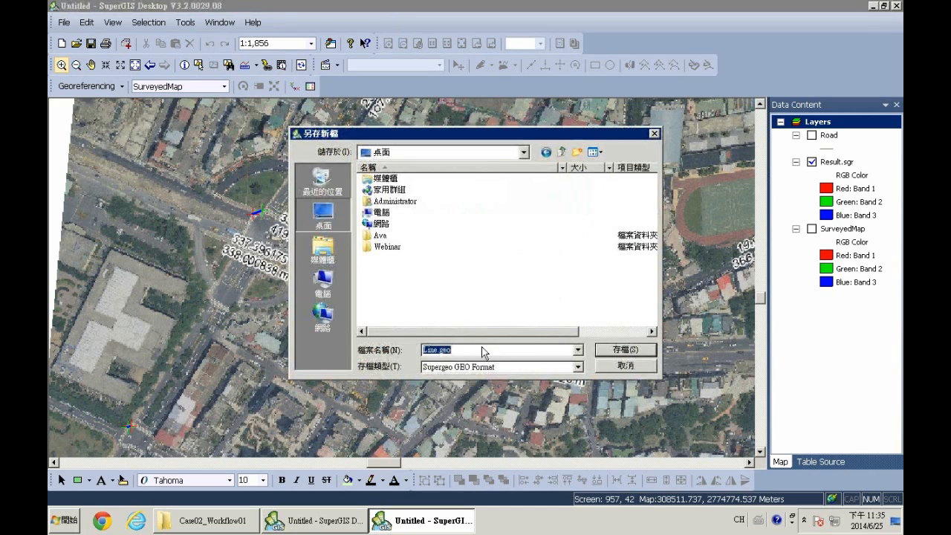
pyautogui.click(611, 350)
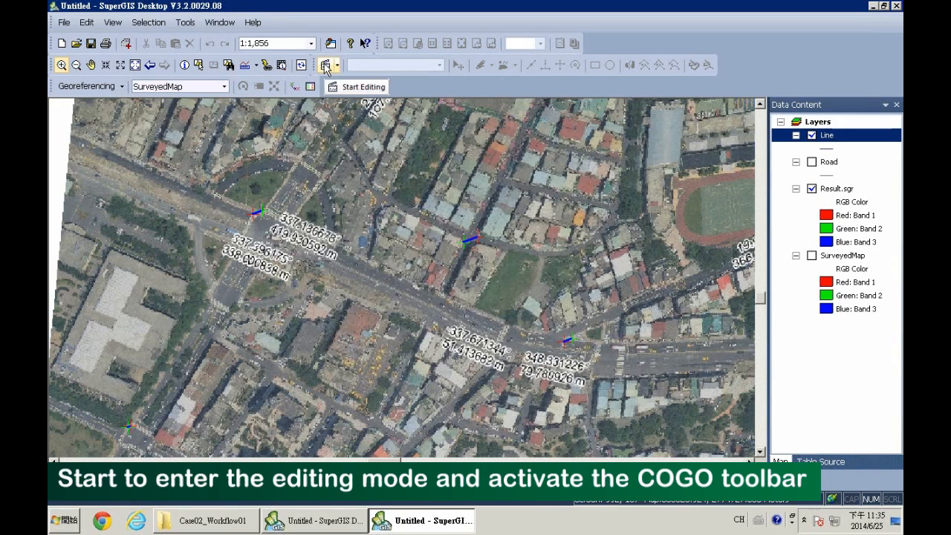
# - Start an editing session with Line as the target layer and display the COGO toolbar
pyautogui.click(325, 66)
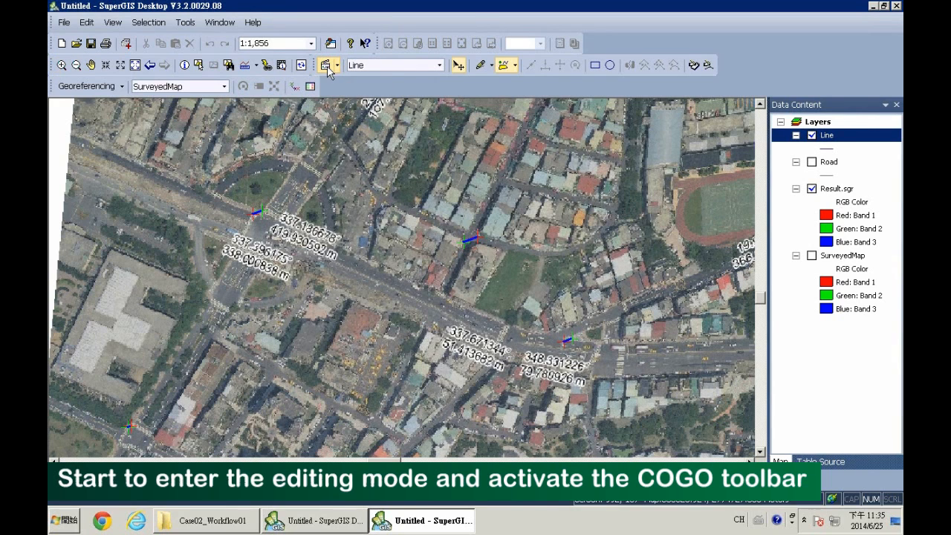
pyautogui.click(440, 65)
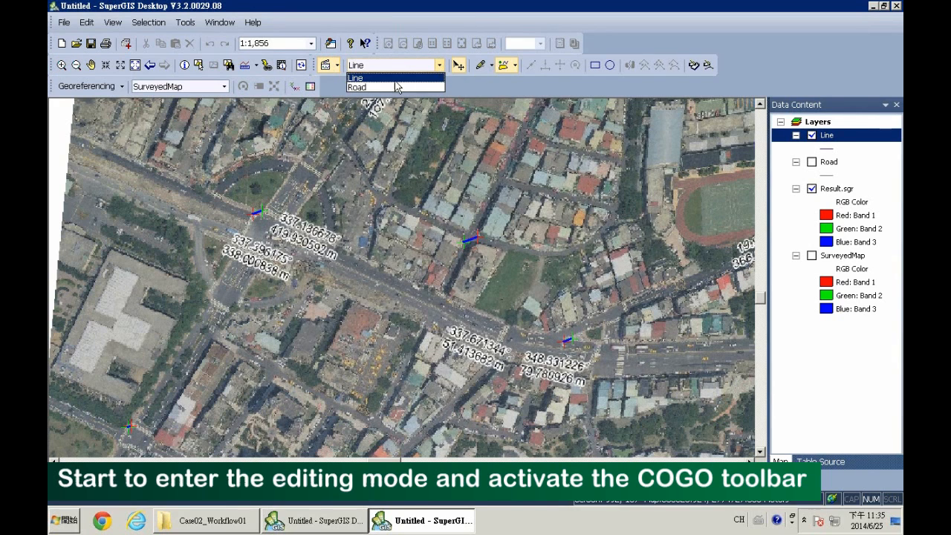
pyautogui.click(357, 78)
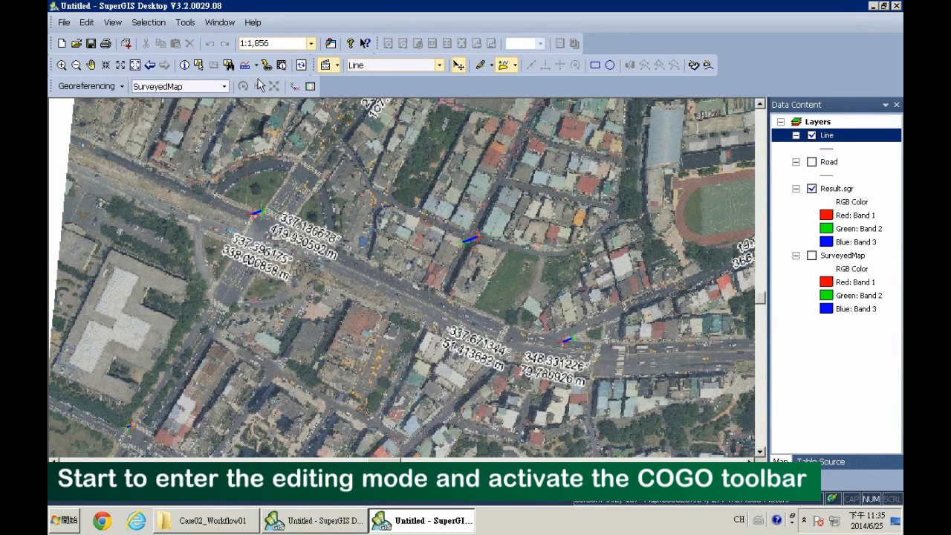
pyautogui.rightClick(402, 30)
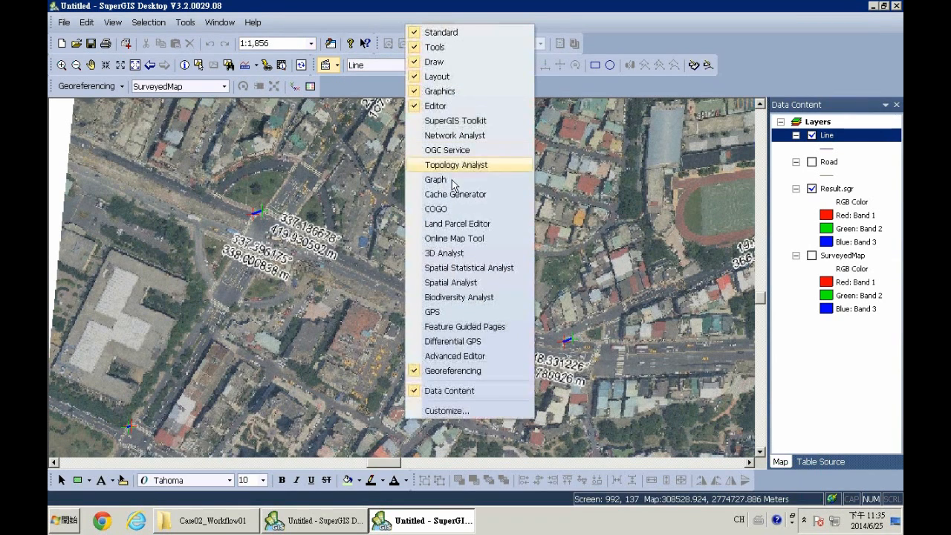
pyautogui.click(478, 212)
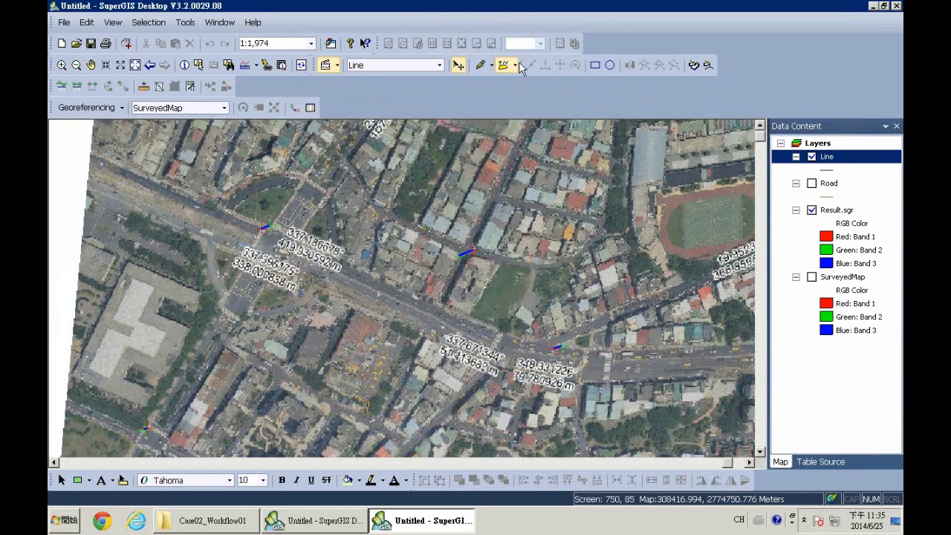
# - Start a COGO Traverse and pick its start point on the map at the main road's western end, about X 308057.21, Y 2774736.68
pyautogui.click(63, 92)
pyautogui.moveTo(195, 19); pyautogui.dragTo(527, 49)
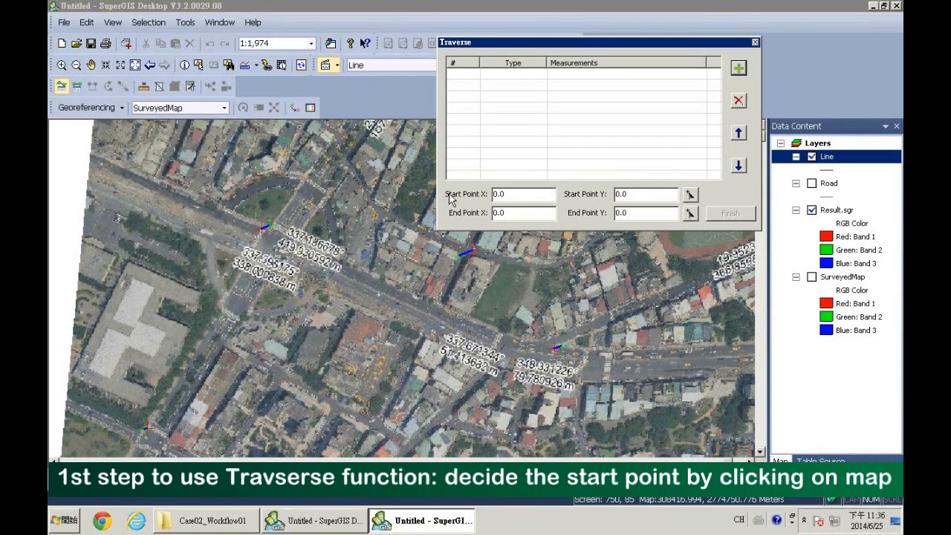
pyautogui.click(689, 196)
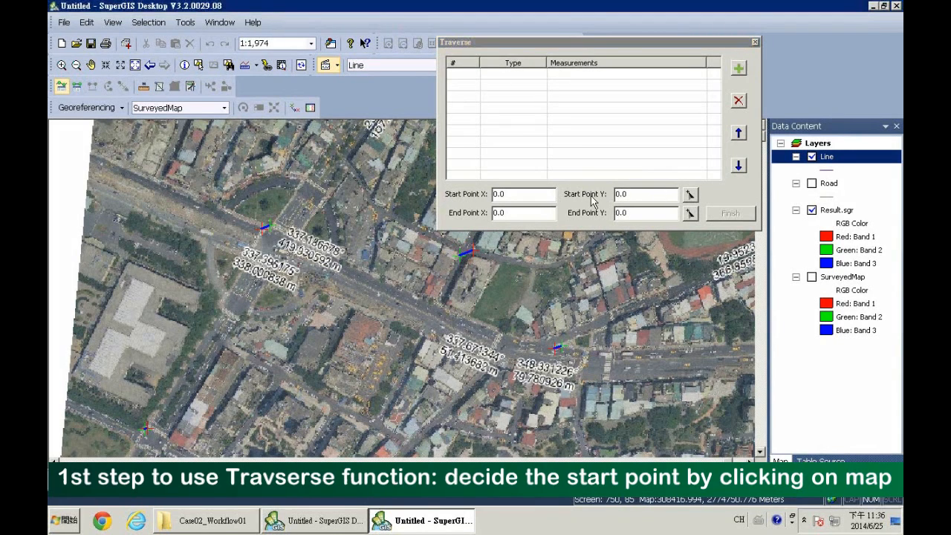
pyautogui.click(89, 195)
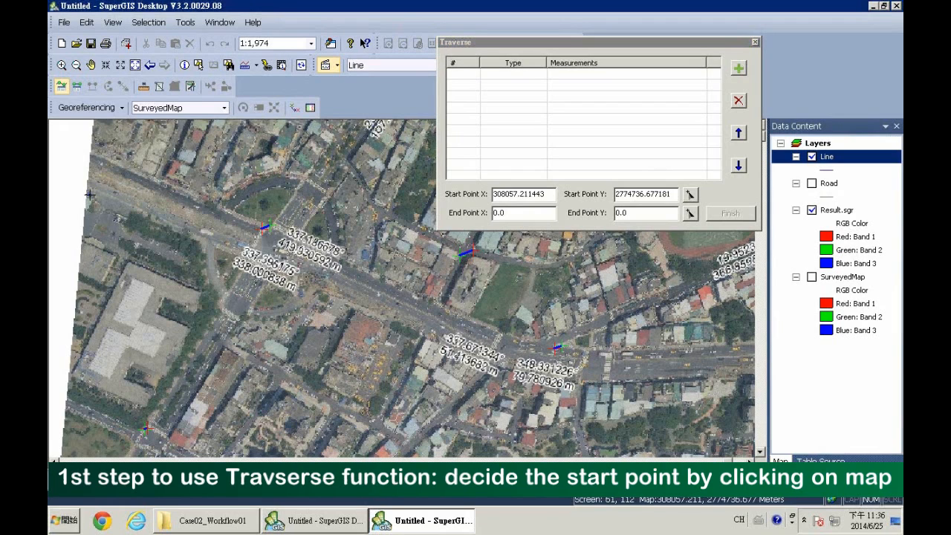
pyautogui.moveTo(549, 194); pyautogui.dragTo(492, 194)
pyautogui.click(628, 195)
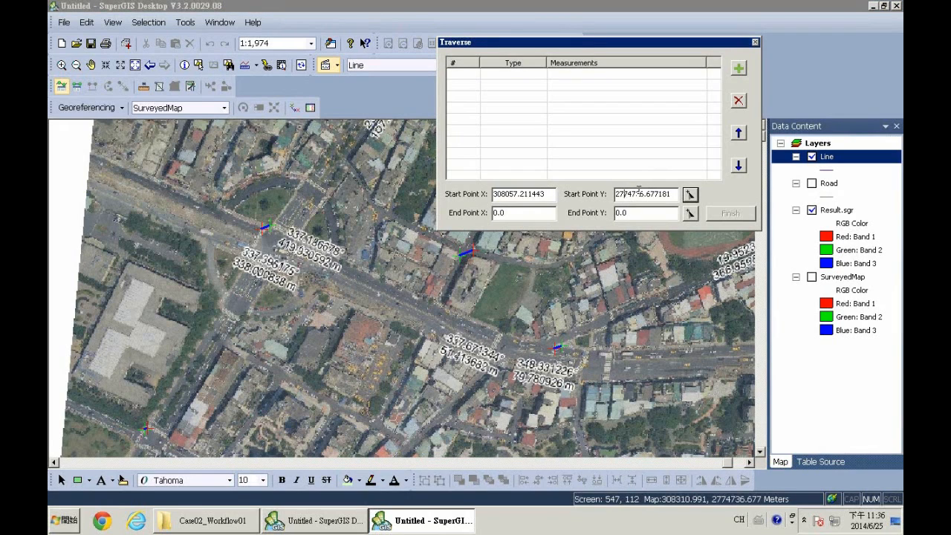
# - Add a Direction-Distance traverse segment with direction 337.396175 and distance 338.000838
pyautogui.click(739, 68)
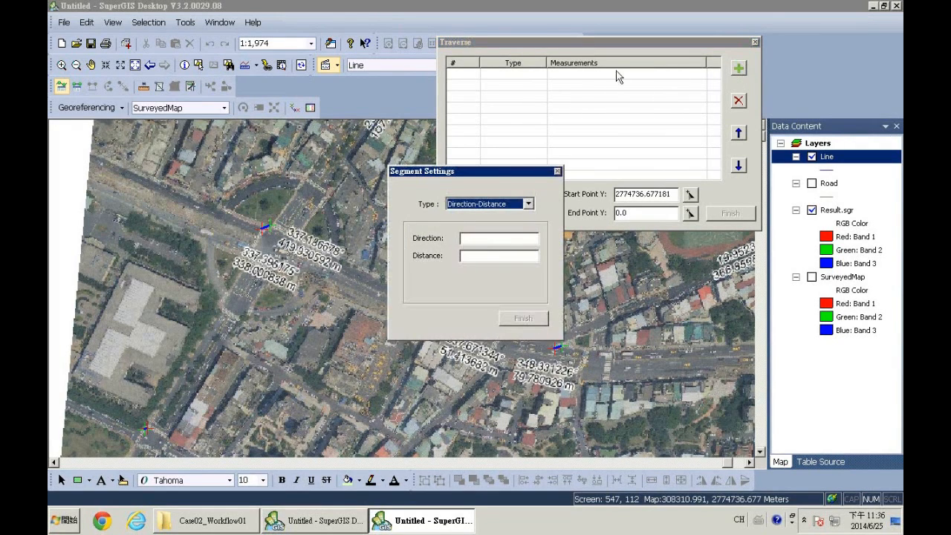
pyautogui.moveTo(502, 172); pyautogui.dragTo(525, 176)
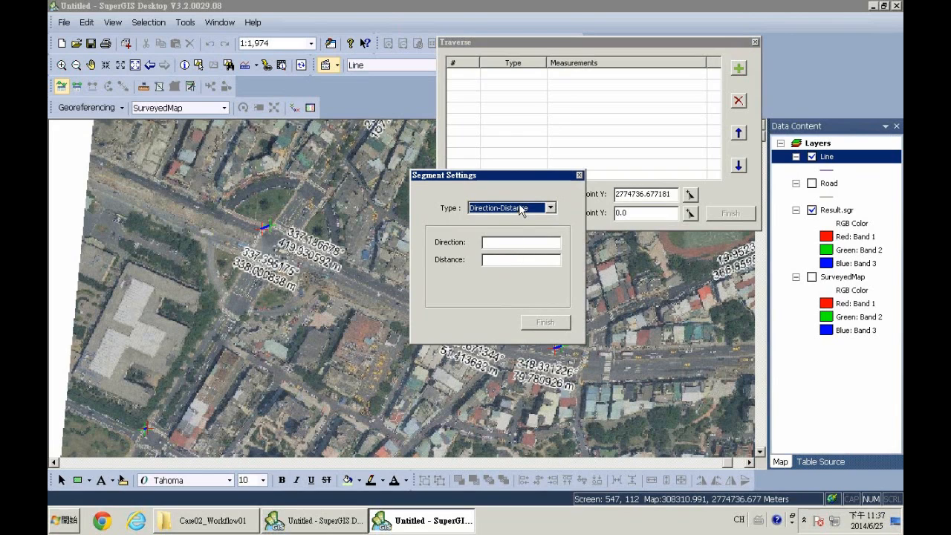
pyautogui.click(524, 243)
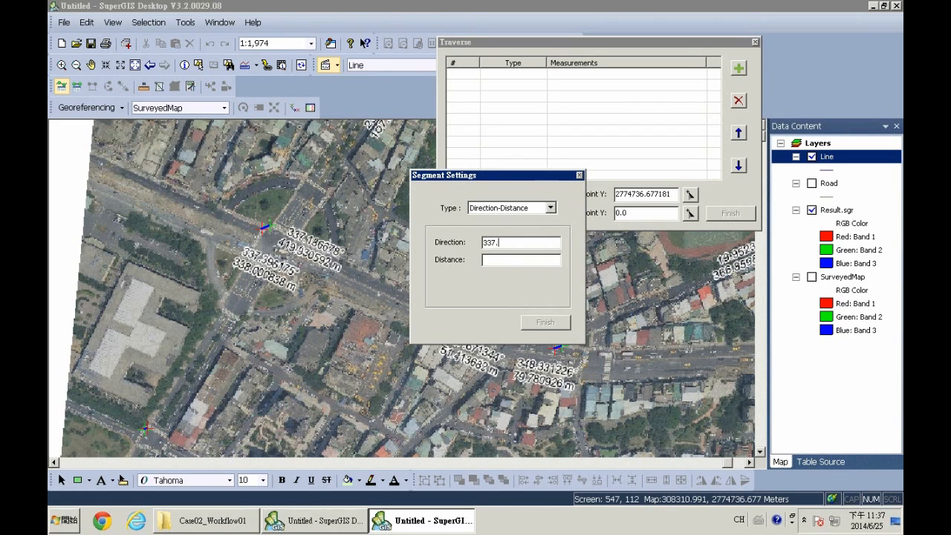
pyautogui.write('337.3961753')
pyautogui.click(547, 322)
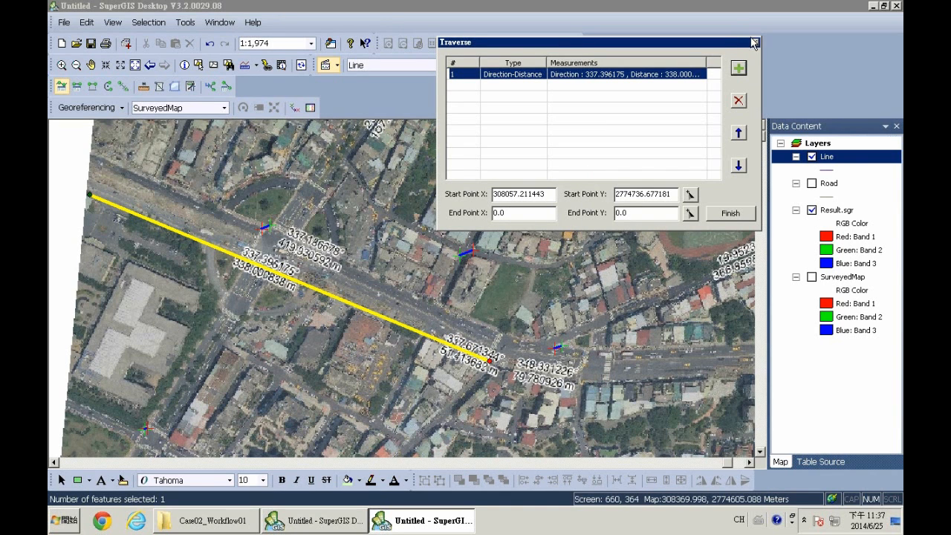
# - Add a second Direction-Distance segment with direction 337.671344 and distance 51.413682, finish the traverse line and close the Traverse tool
pyautogui.click(739, 68)
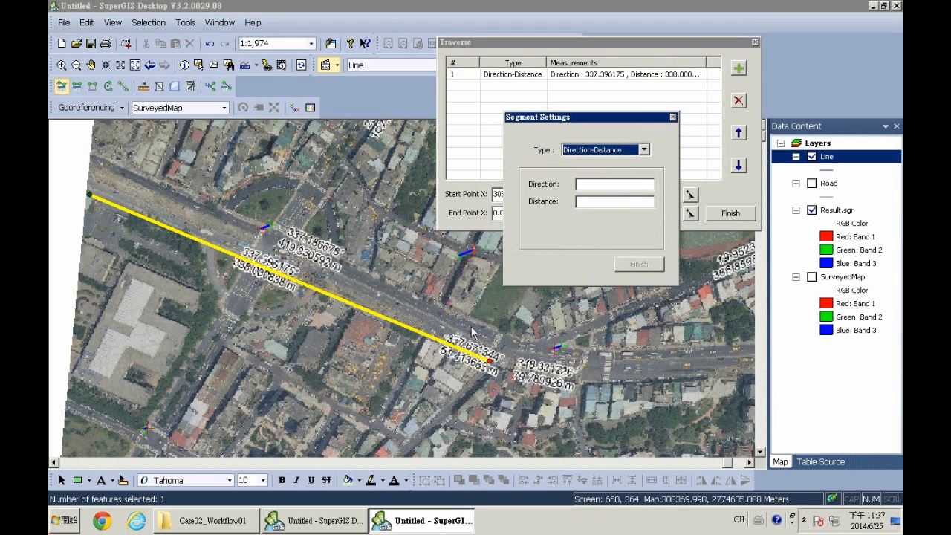
pyautogui.click(603, 184)
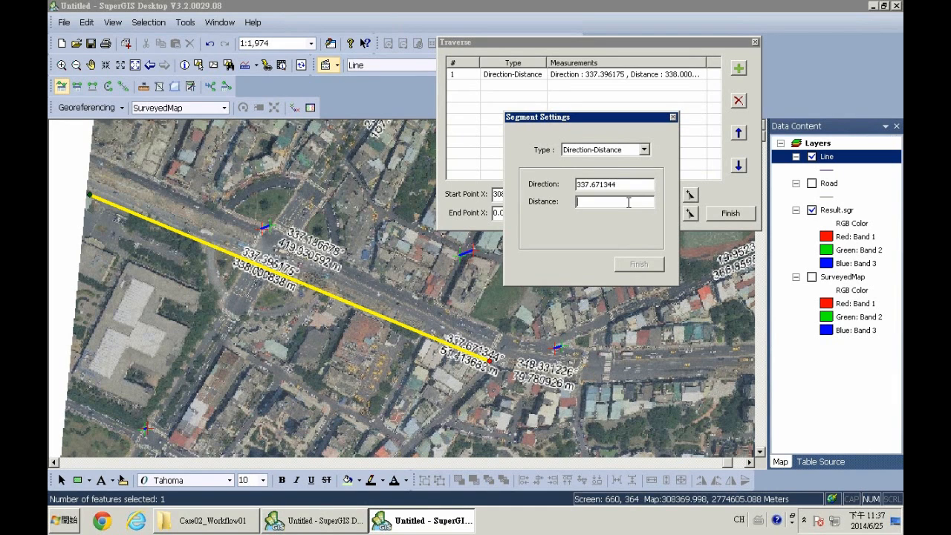
pyautogui.write('51.413682')
pyautogui.click(649, 264)
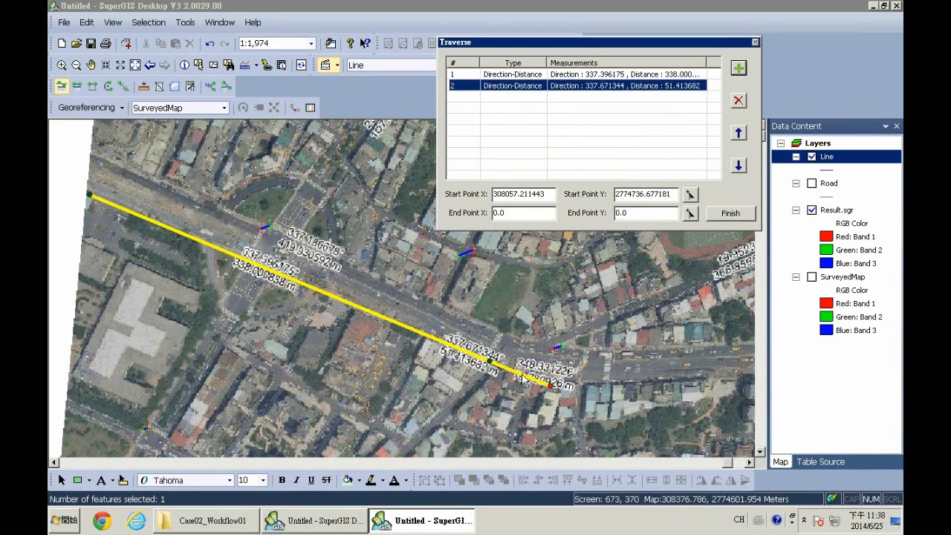
pyautogui.click(731, 214)
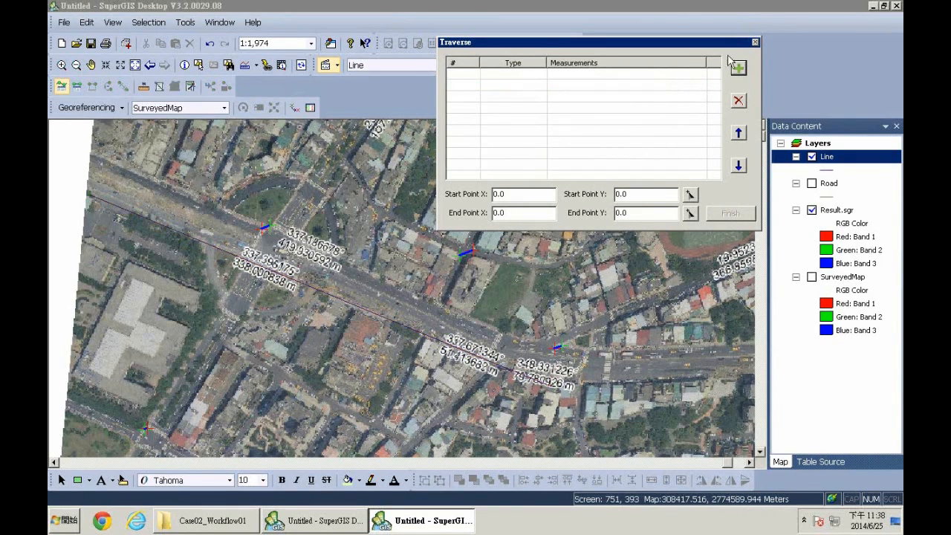
pyautogui.click(755, 42)
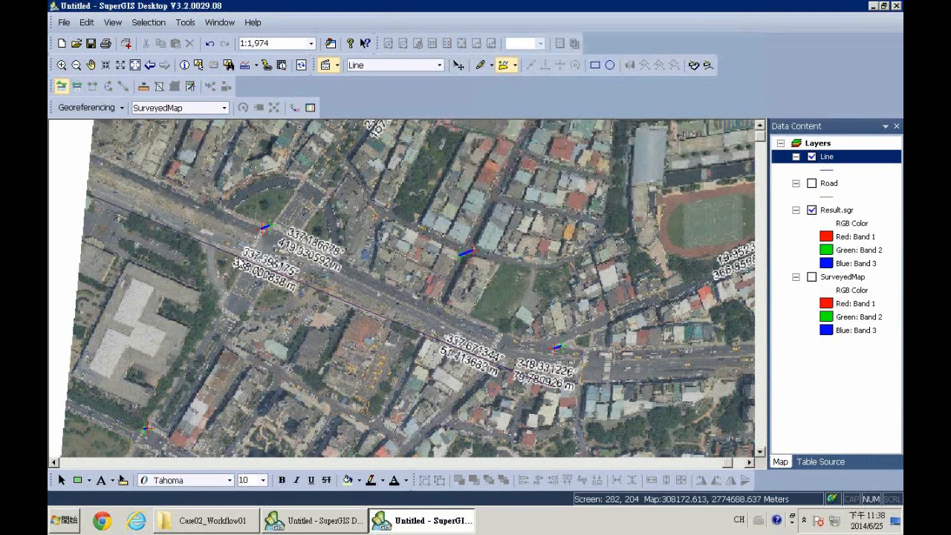
# - Change the Line layer's symbol to the red Freeway style
pyautogui.doubleClick(827, 169)
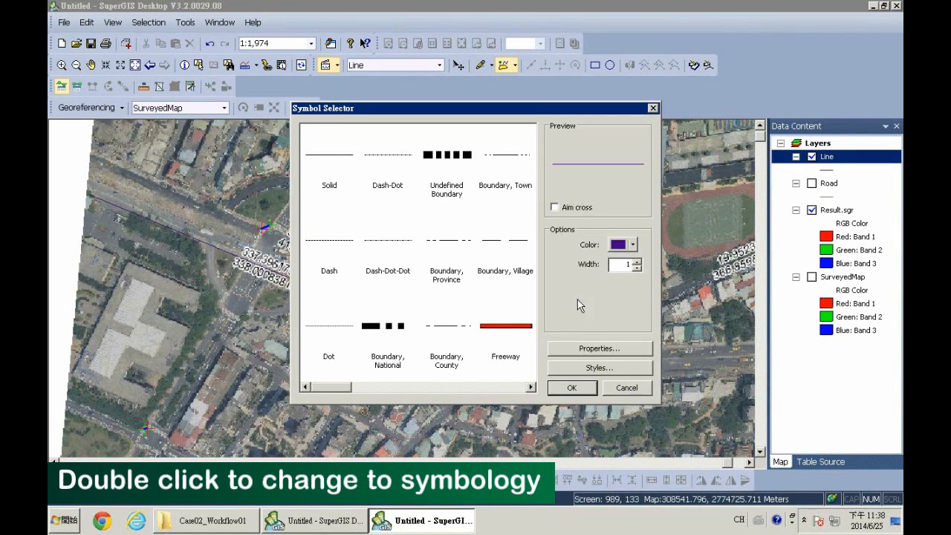
pyautogui.click(512, 330)
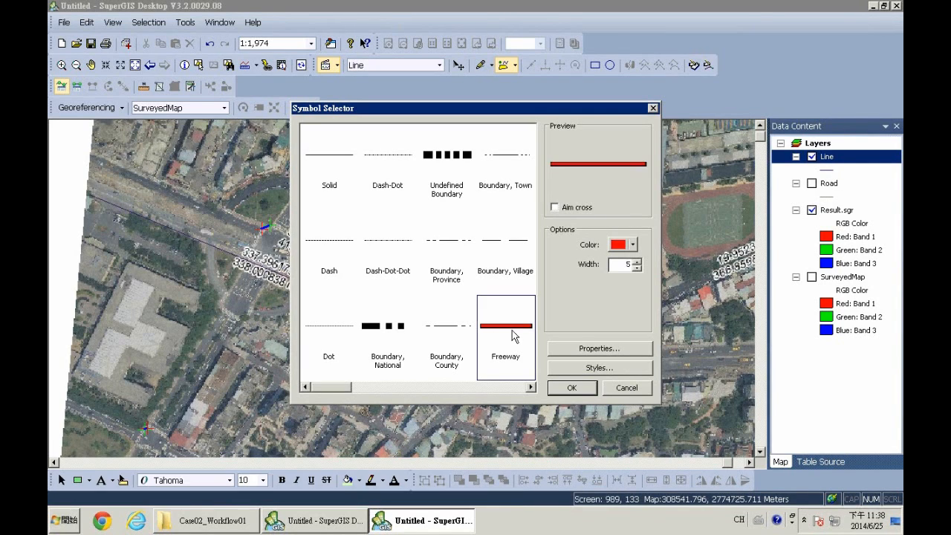
pyautogui.click(583, 394)
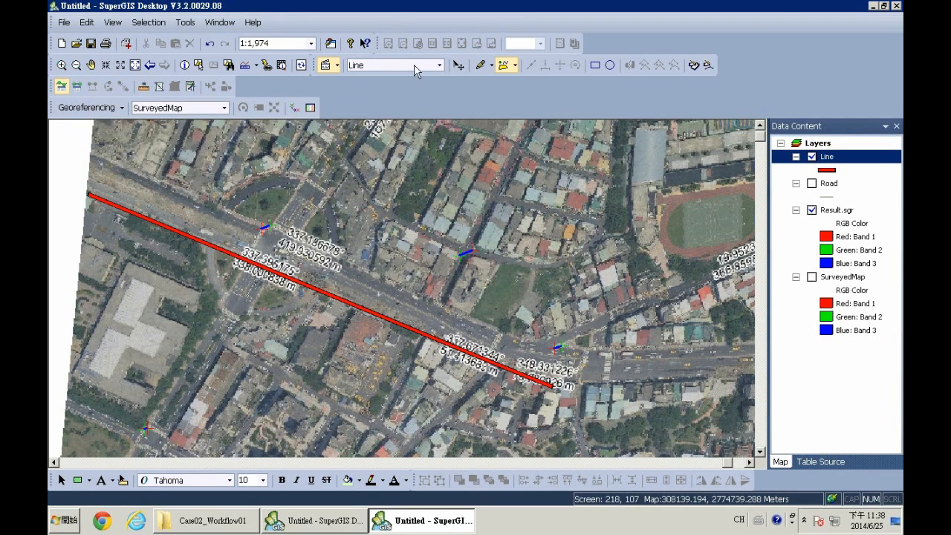
# - Select the traverse line on the map and start the COGO Offset Line function for it
pyautogui.click(458, 67)
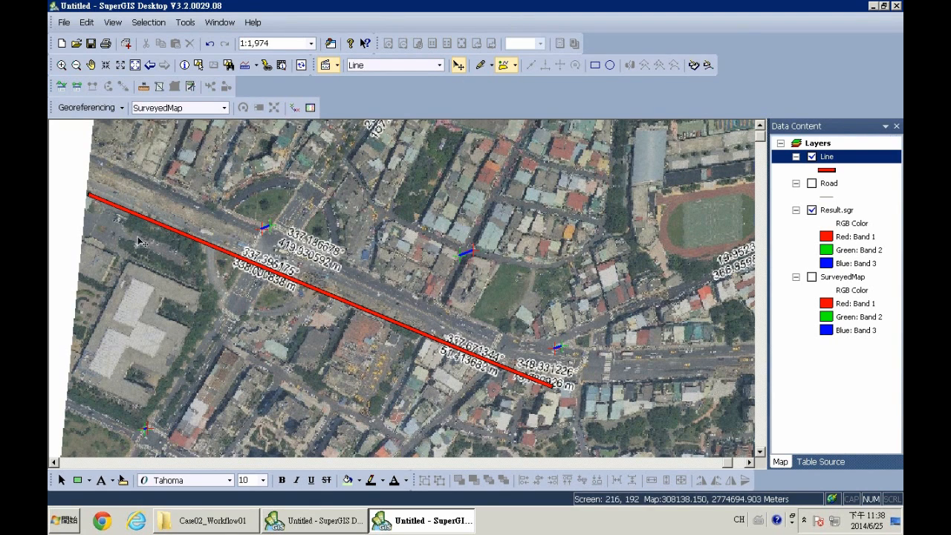
pyautogui.click(226, 252)
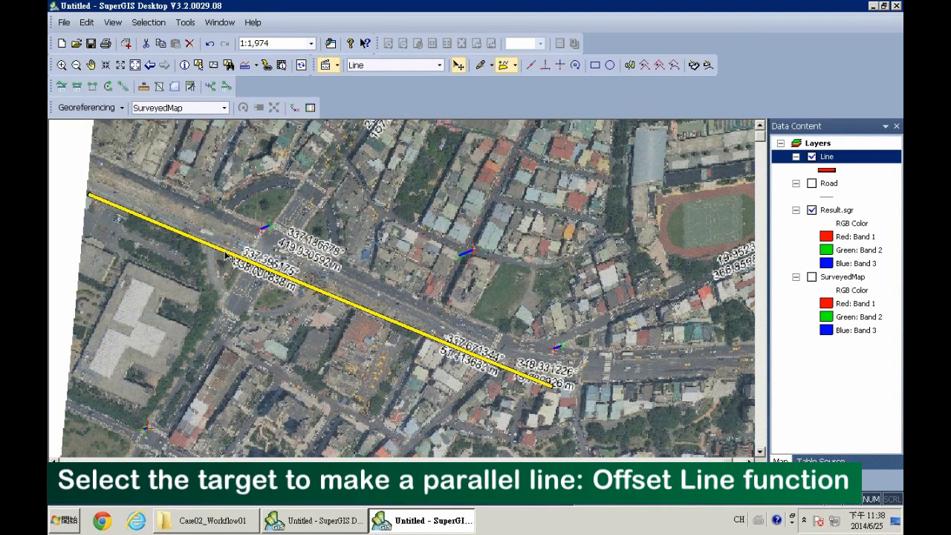
pyautogui.click(93, 88)
pyautogui.click(94, 87)
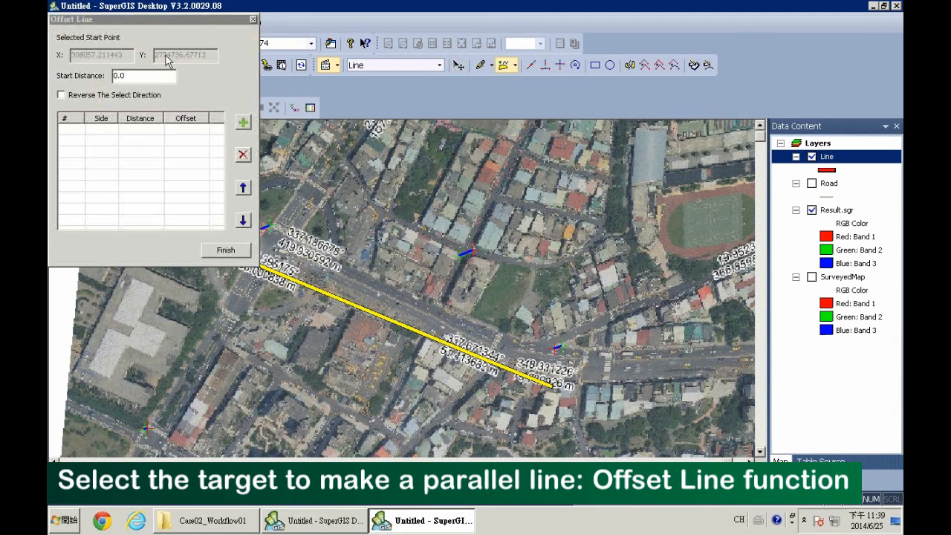
pyautogui.moveTo(157, 22); pyautogui.dragTo(635, 80)
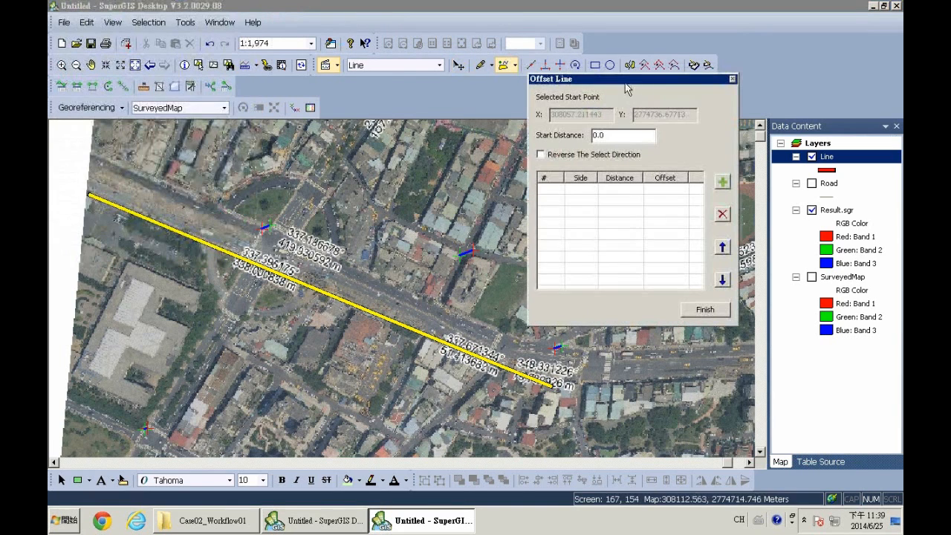
# - Add the first offset point with Distance Along 50, Offset 30 and Left as the side to offset
pyautogui.click(723, 182)
pyautogui.moveTo(545, 176); pyautogui.dragTo(545, 209)
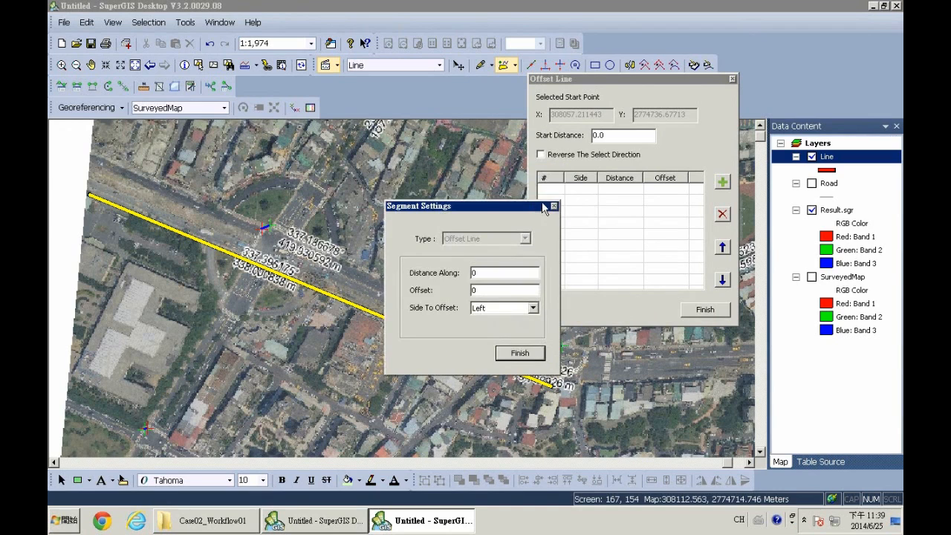
pyautogui.doubleClick(500, 275)
pyautogui.doubleClick(457, 285)
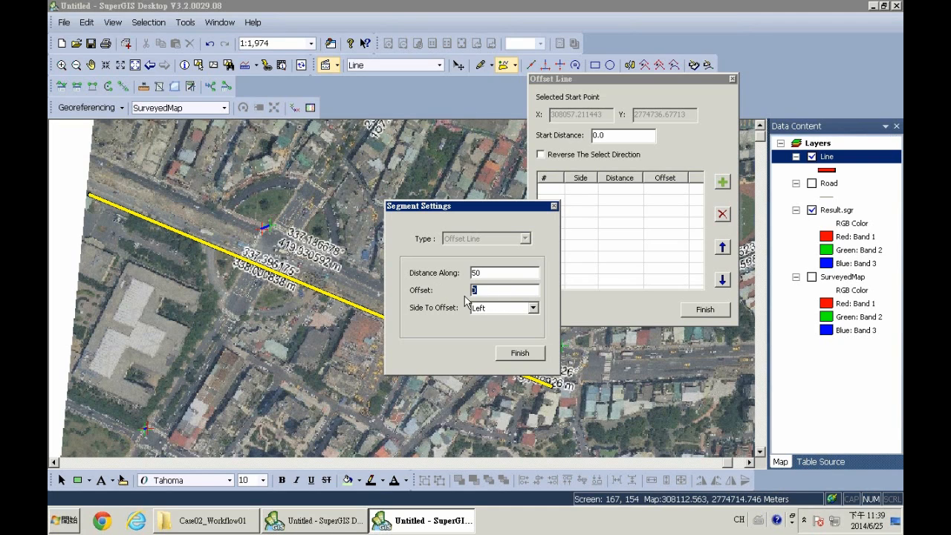
pyautogui.write('3')
pyautogui.click(534, 309)
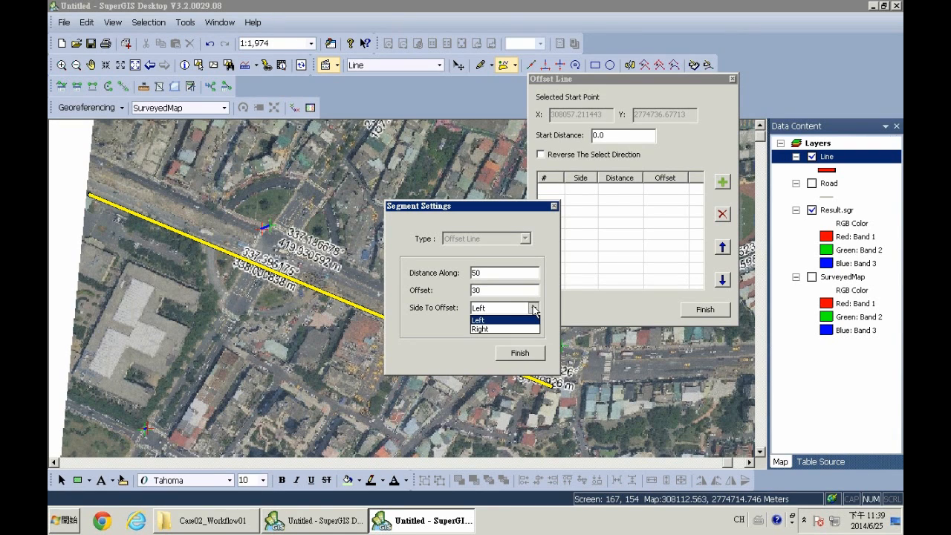
pyautogui.click(535, 309)
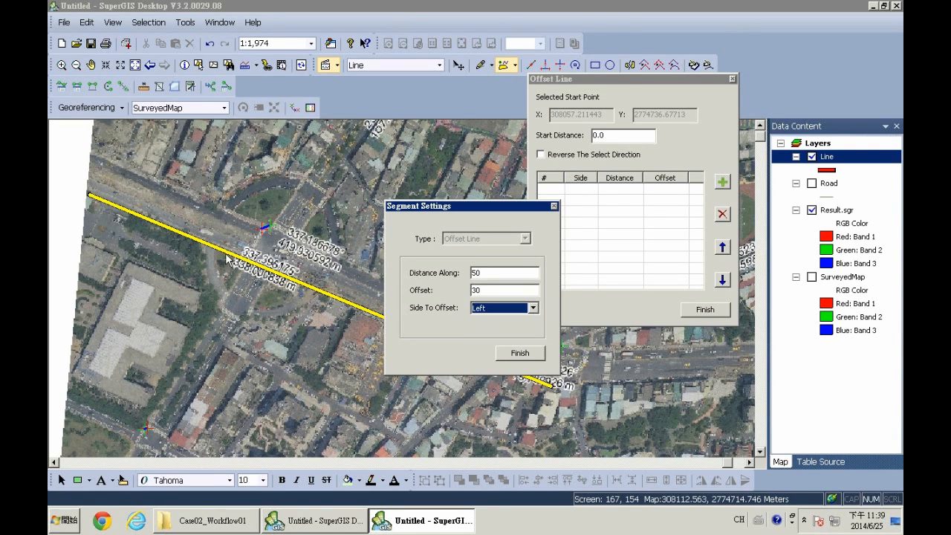
pyautogui.click(520, 354)
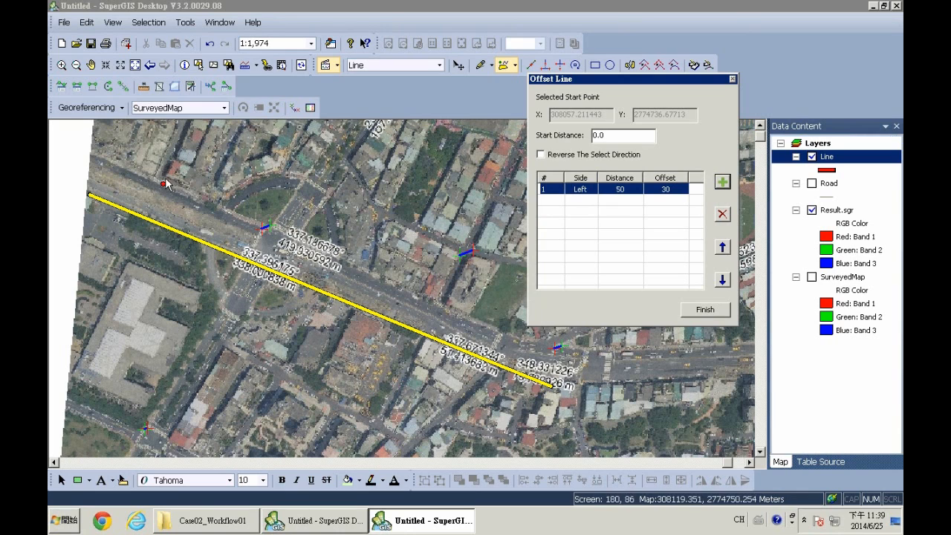
# - Add a second offset point with Distance Along 150 and Offset 30 on the Left side, and finish the parallel line
pyautogui.click(723, 184)
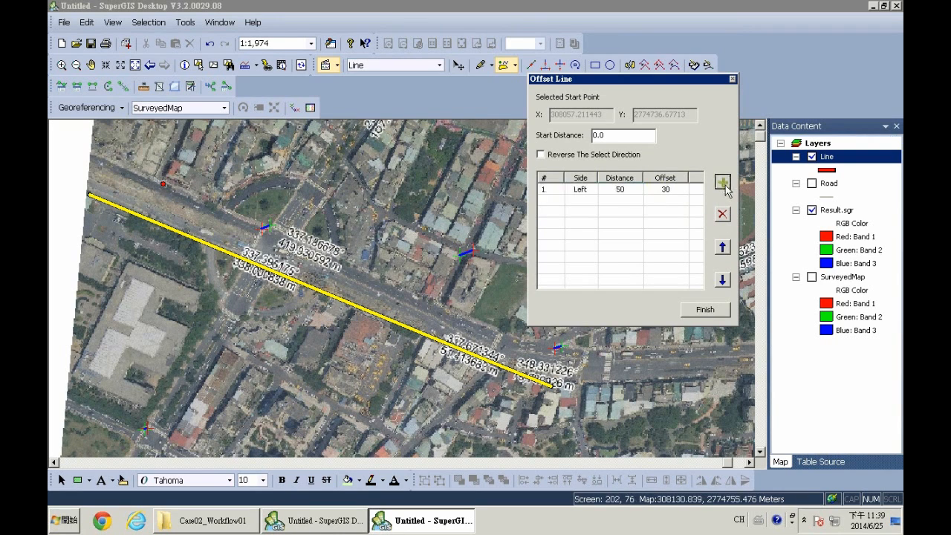
pyautogui.moveTo(484, 176); pyautogui.dragTo(467, 219)
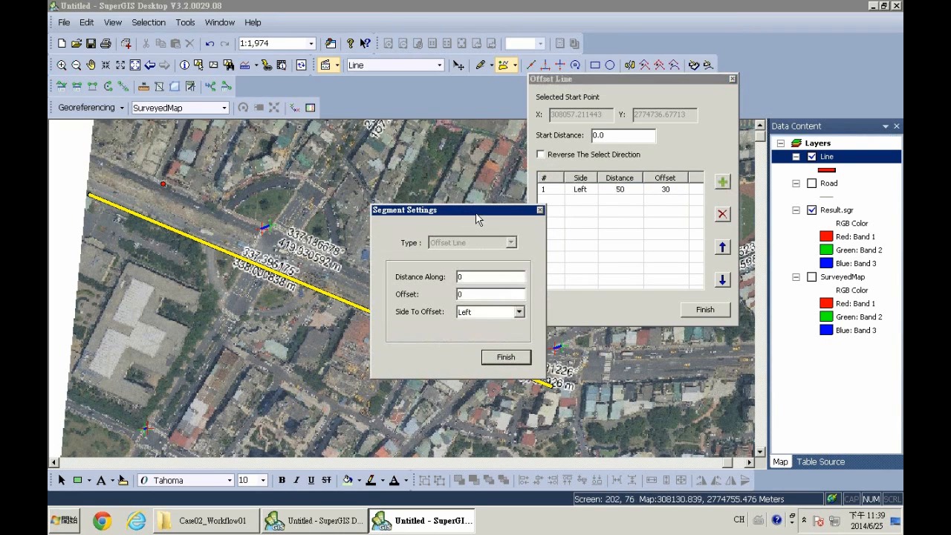
pyautogui.doubleClick(488, 276)
pyautogui.click(478, 279)
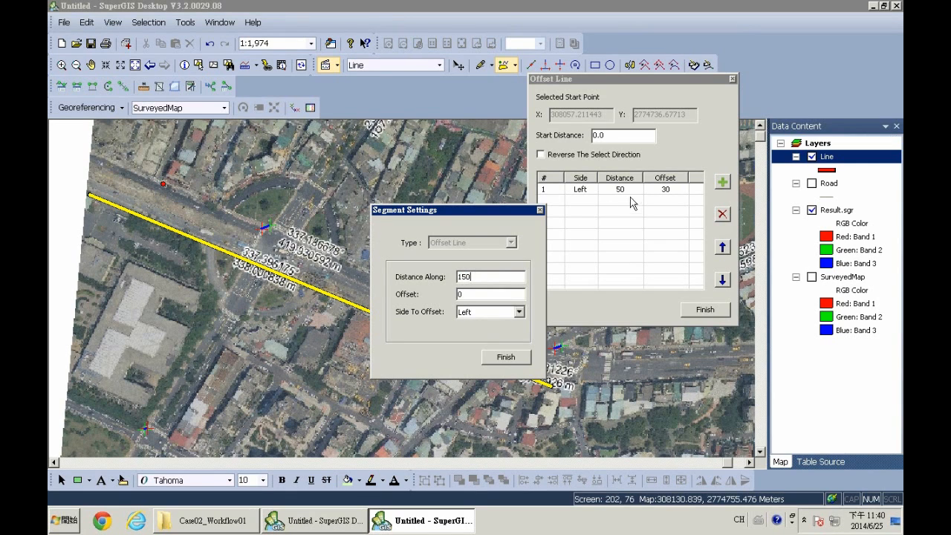
pyautogui.moveTo(484, 295); pyautogui.dragTo(412, 288)
pyautogui.write('30')
pyautogui.click(505, 358)
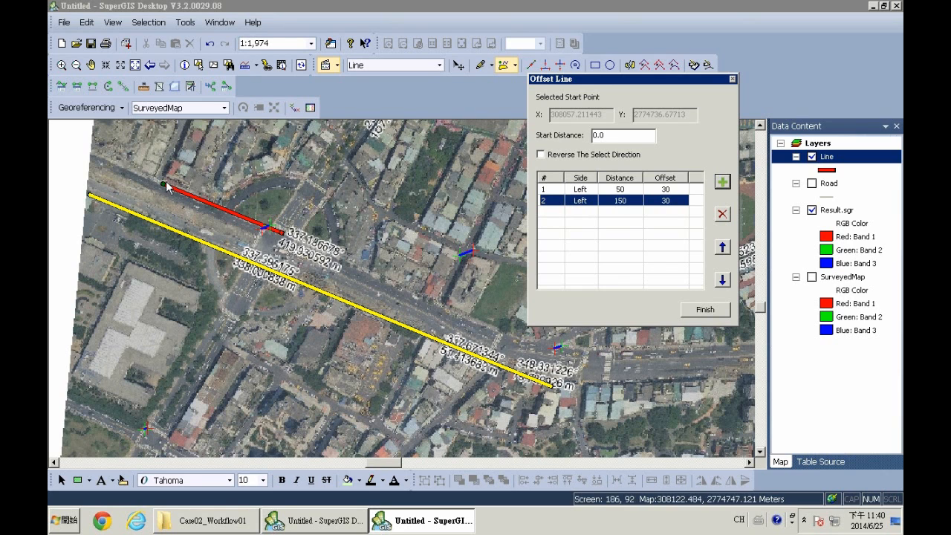
pyautogui.click(700, 308)
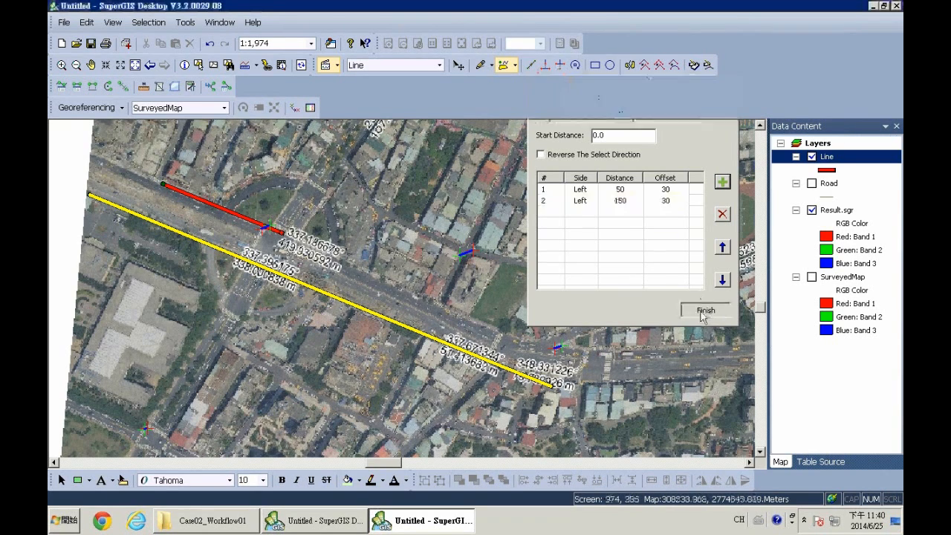
# - Stop editing and save the changes to the Line layer
pyautogui.click(336, 66)
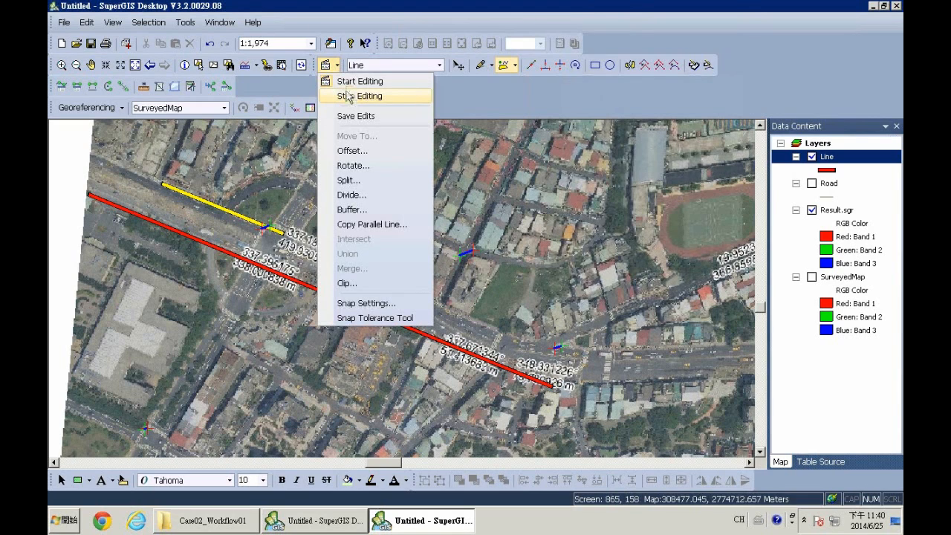
pyautogui.click(349, 97)
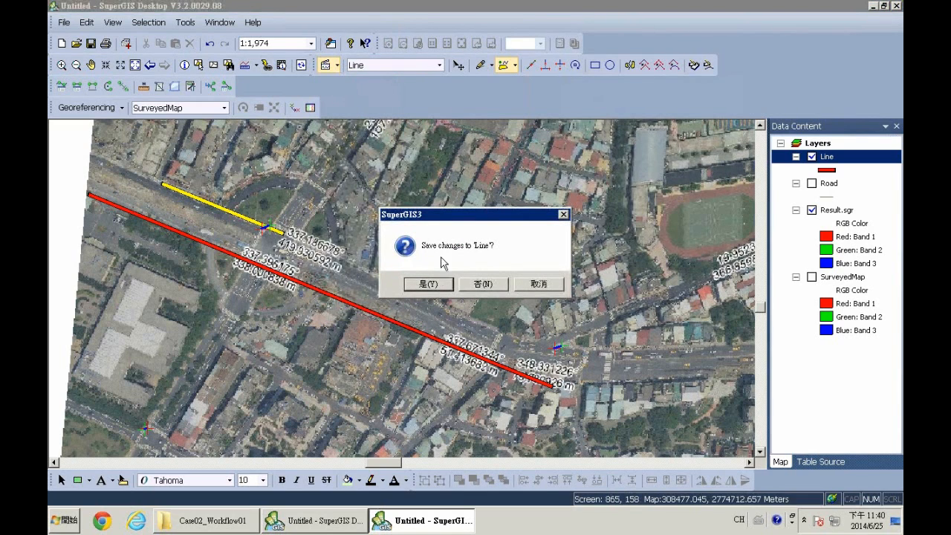
pyautogui.click(429, 284)
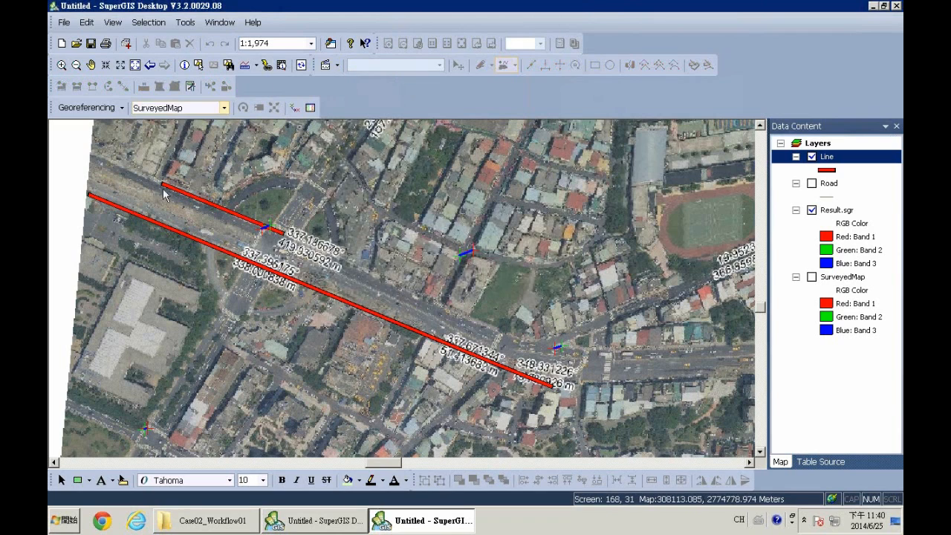